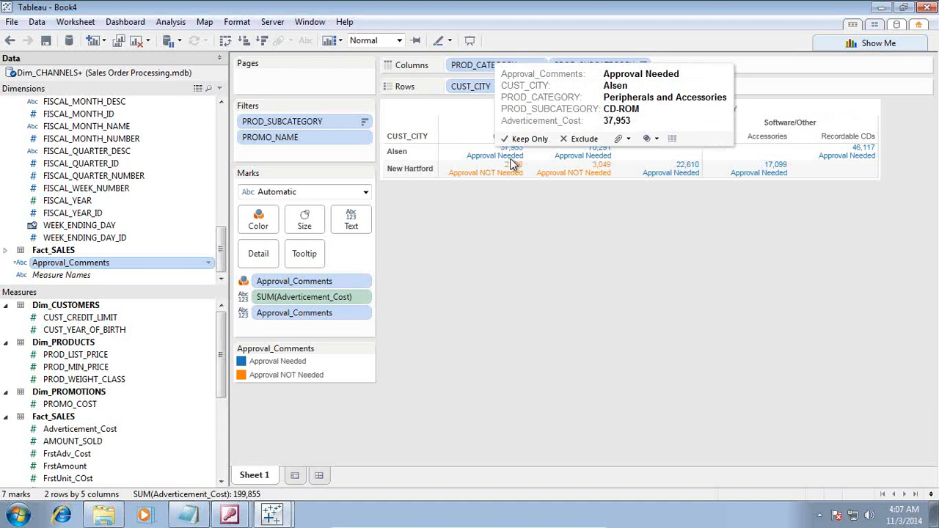
Step: Compare the approval labels in the Tableau crosstab with the example on the PowerPoint slide about tagging data labels
mouse_move(512, 174)
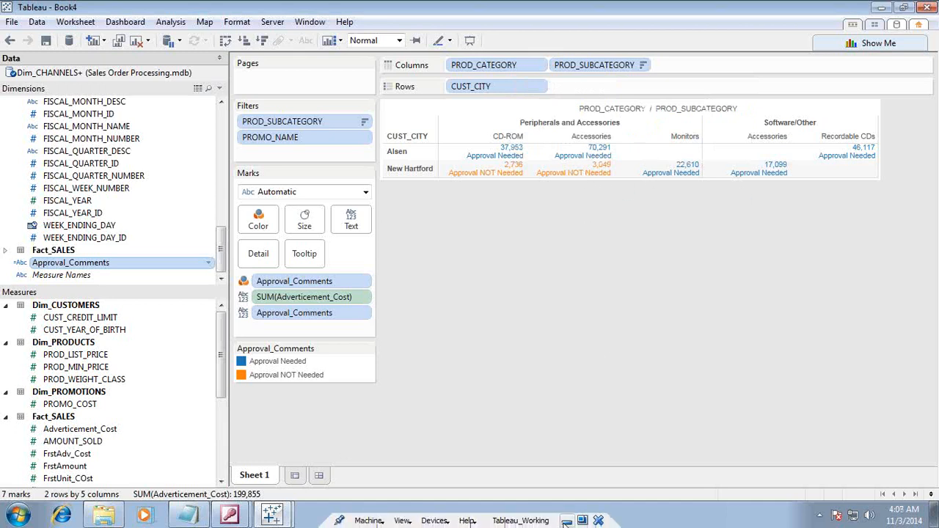
left_click(567, 521)
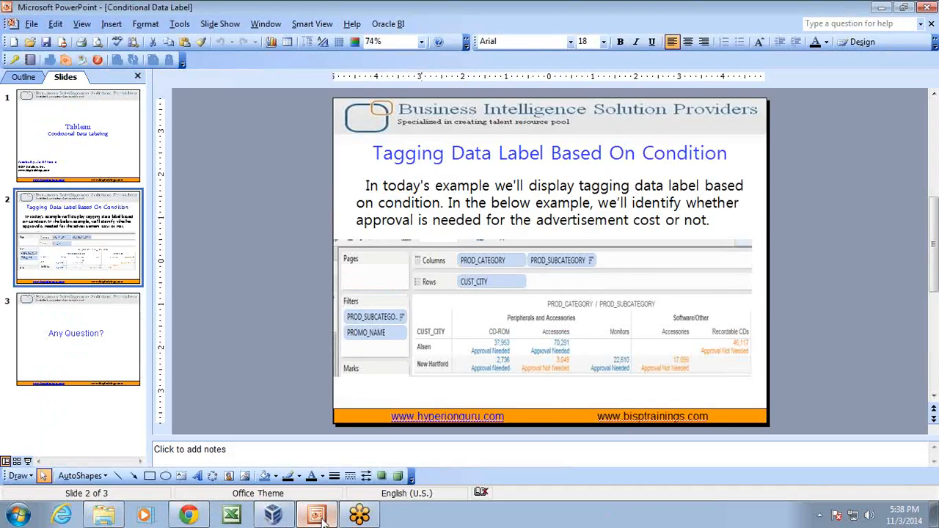
left_click(273, 515)
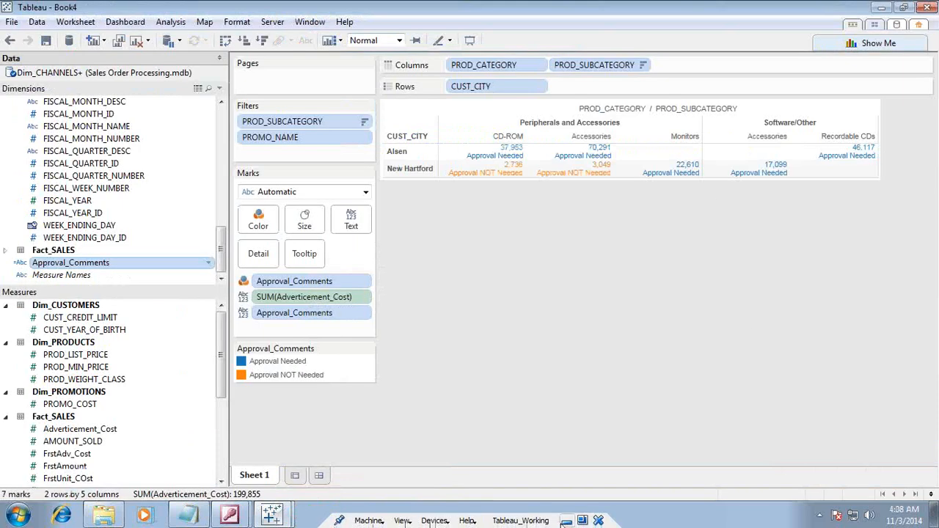
left_click(565, 522)
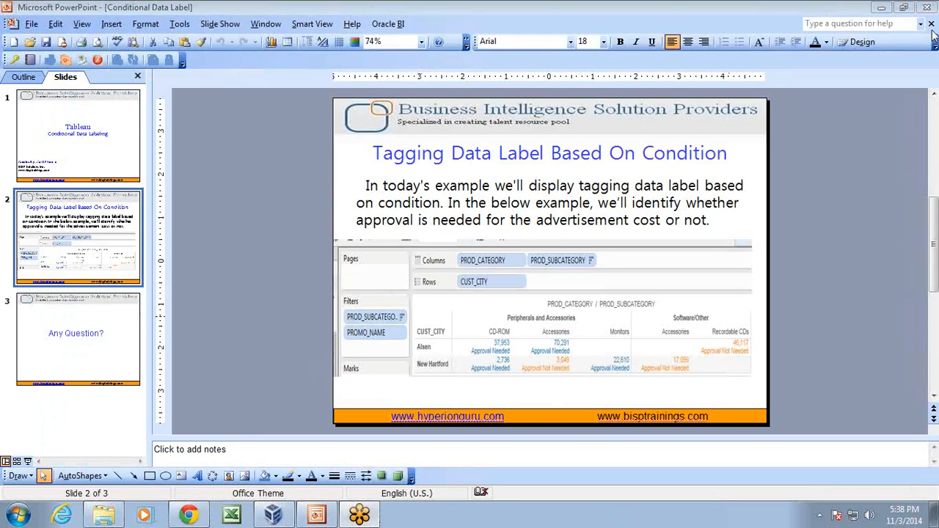
Step: Switch to the blank Tableau workbook and start a Microsoft Access connection to the Sales Order Processing database in the DataSource folder
key("alt+Tab")
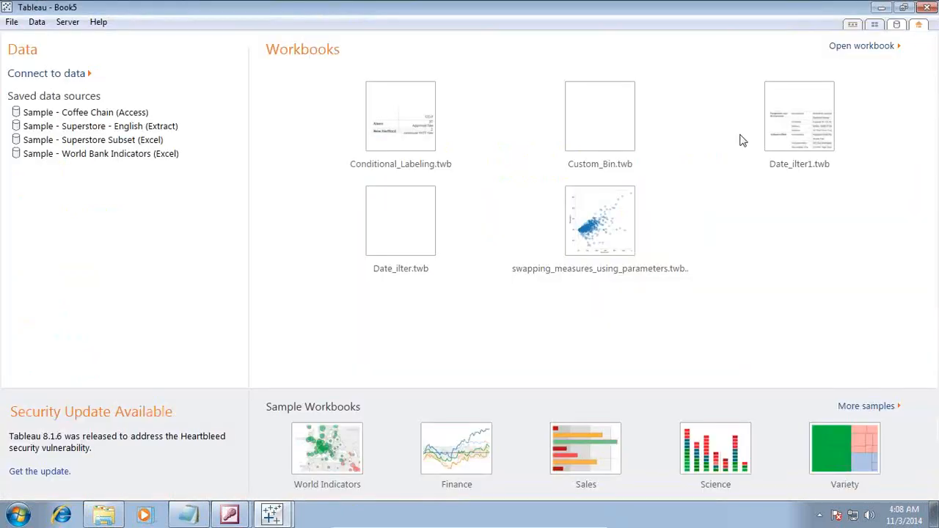
left_click(38, 74)
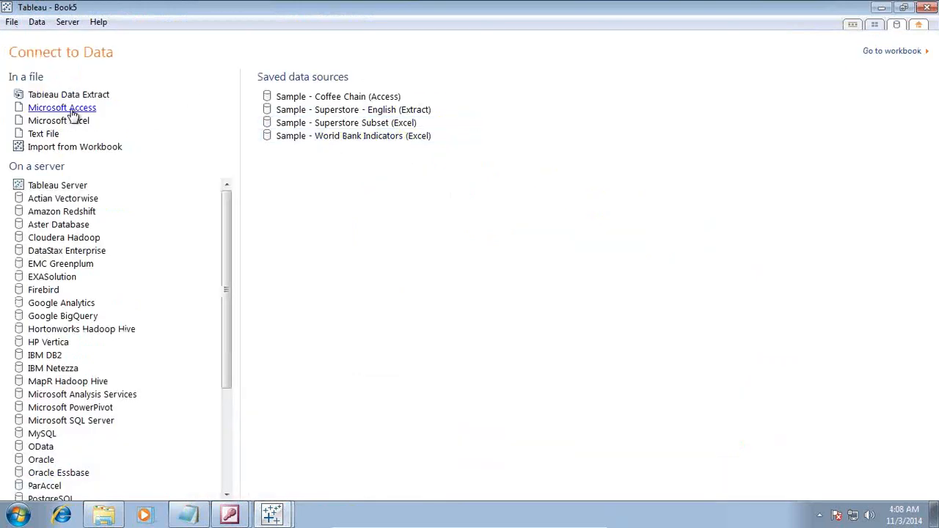
left_click(72, 110)
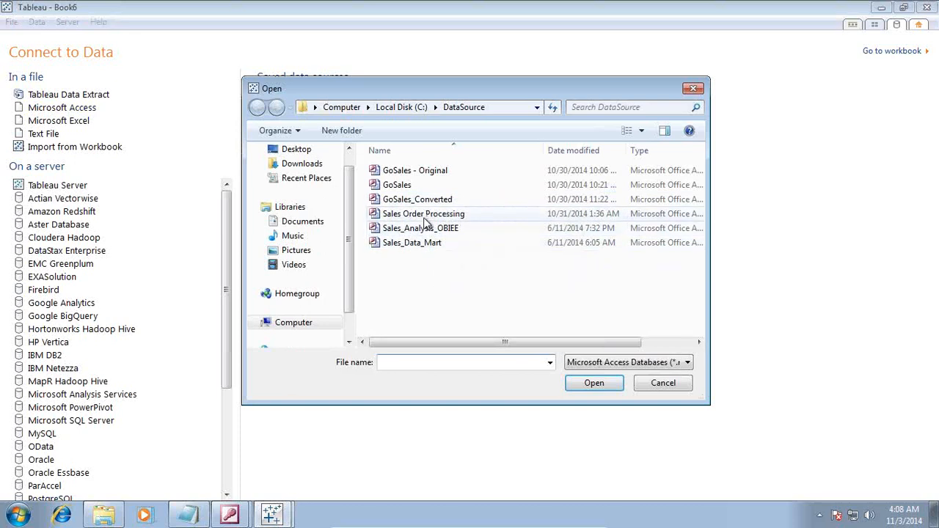
left_click(424, 213)
left_click(594, 383)
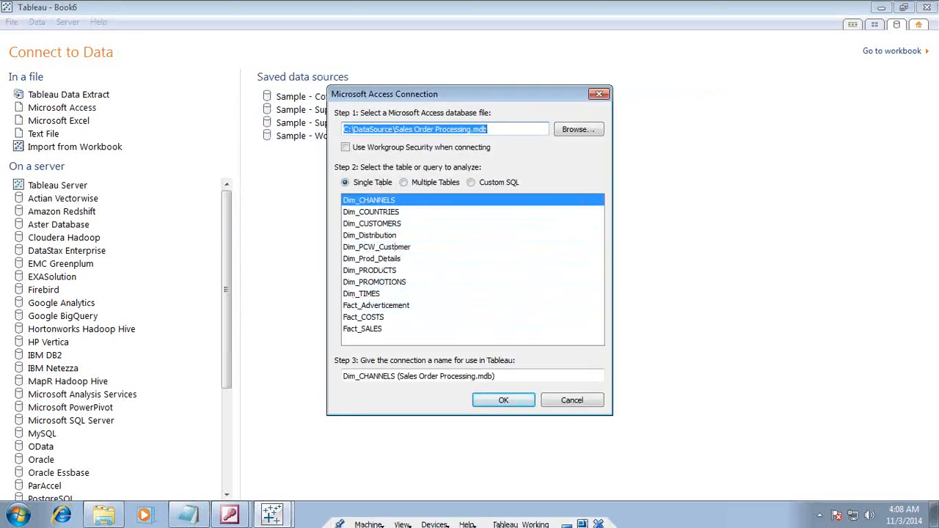
Step: Switch to Microsoft Access to examine how Fact_SALES relates to the dimension tables, and return to Tableau's Access connection settings
mouse_move(234, 512)
left_click(239, 463)
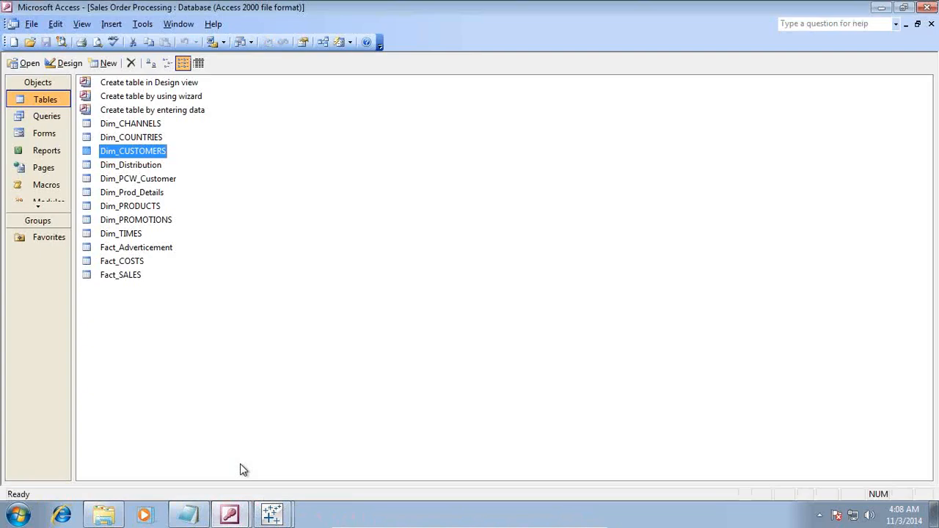
left_click(223, 484)
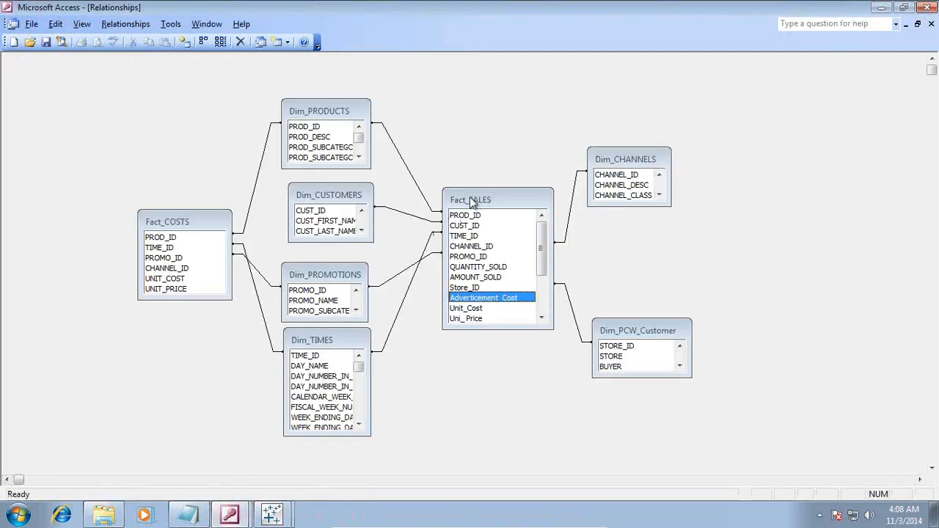
left_click(345, 116)
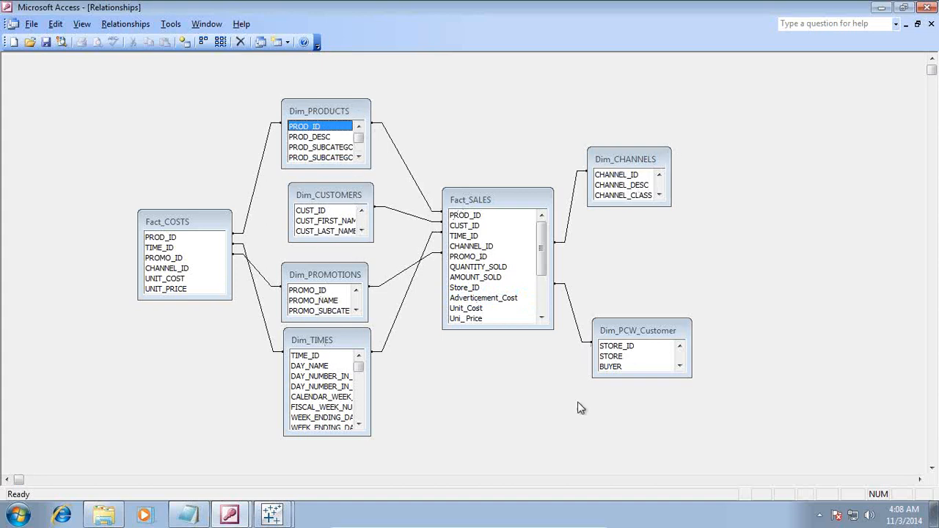
mouse_move(272, 514)
left_click(289, 464)
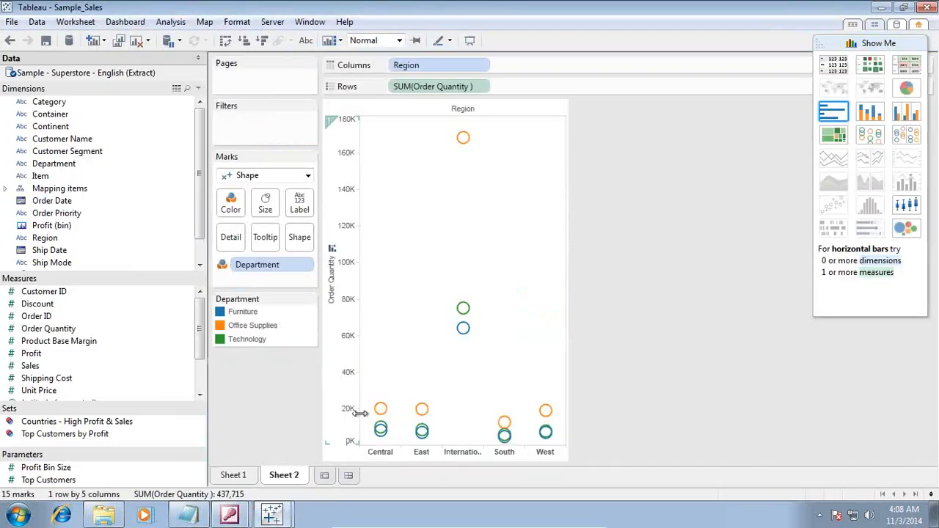
left_click(296, 482)
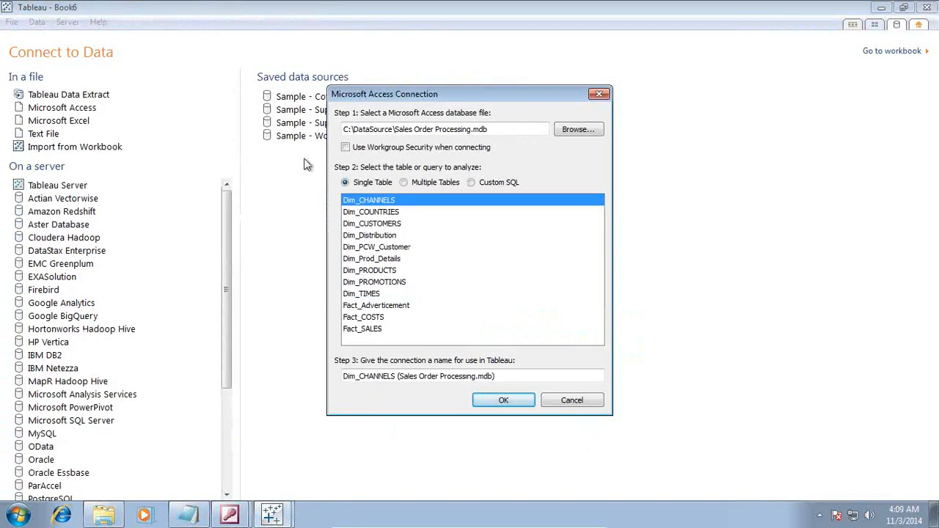
Step: Base the connection on Fact_SALES, change it to multiple tables and add the Dim_CHANNELS table
left_click(364, 329)
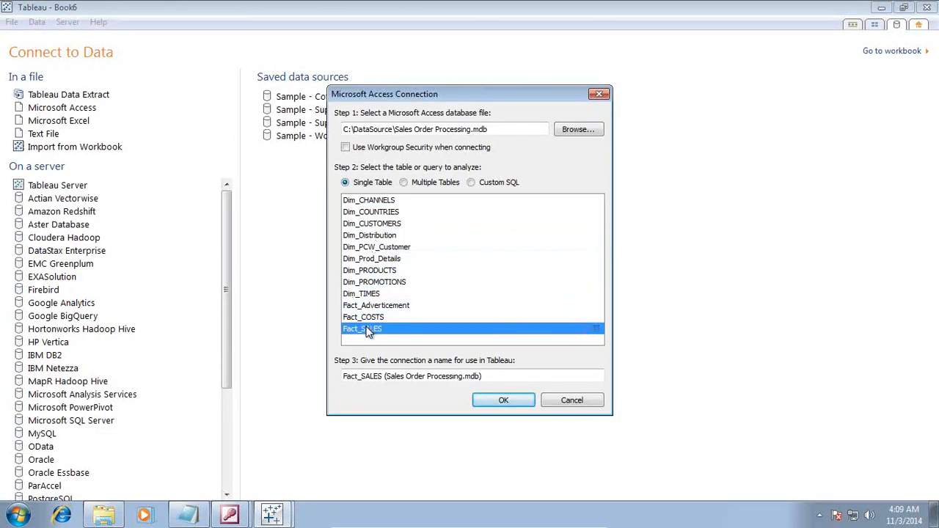
left_click(409, 184)
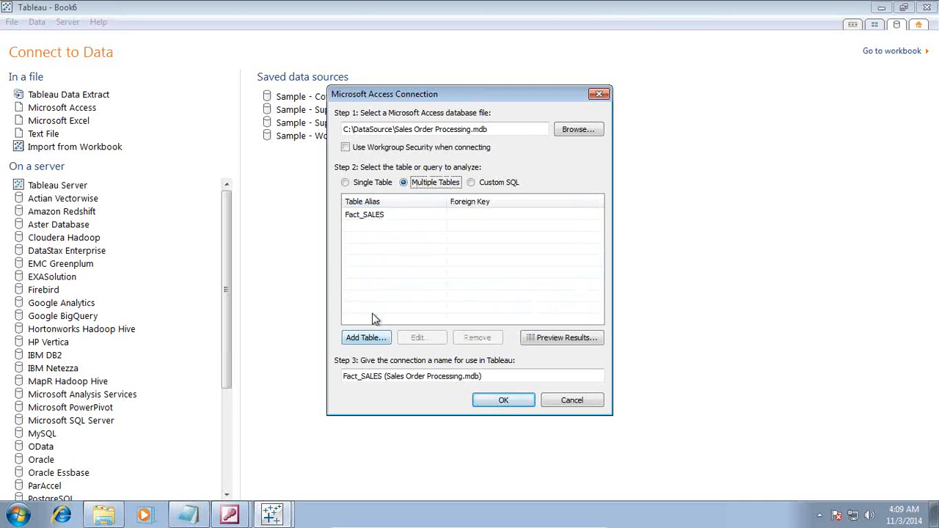
left_click(367, 338)
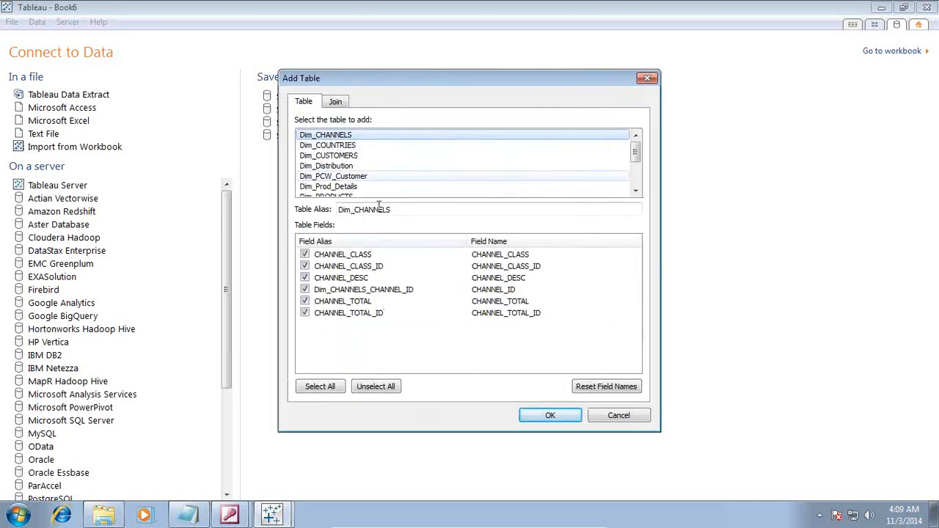
left_click(543, 415)
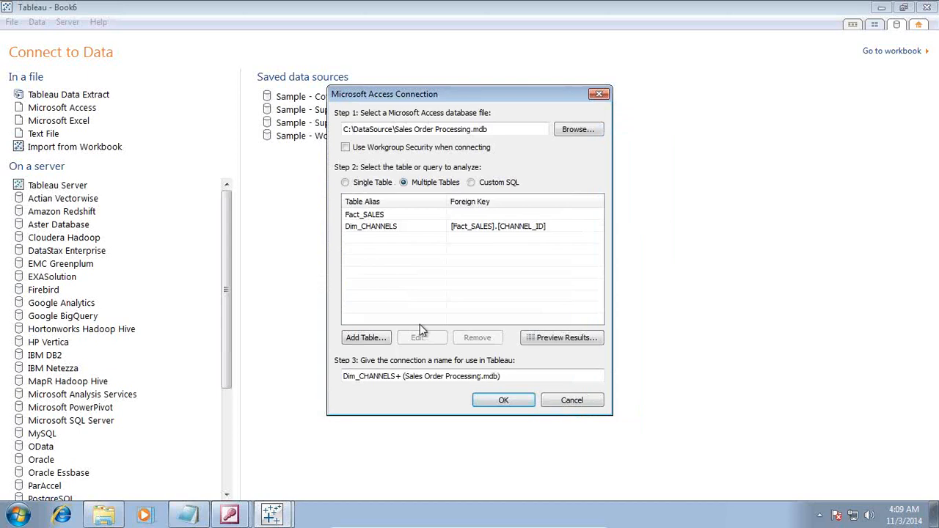
Step: Add the Dim_CUSTOMERS table and the Dim_COUNTRIES table to the multiple-table connection
left_click(379, 341)
left_click(343, 146)
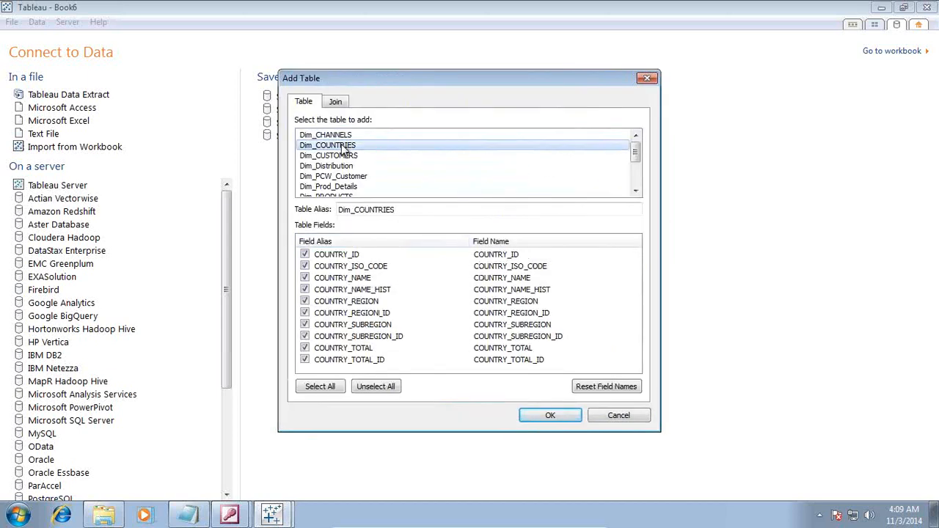
left_click(341, 155)
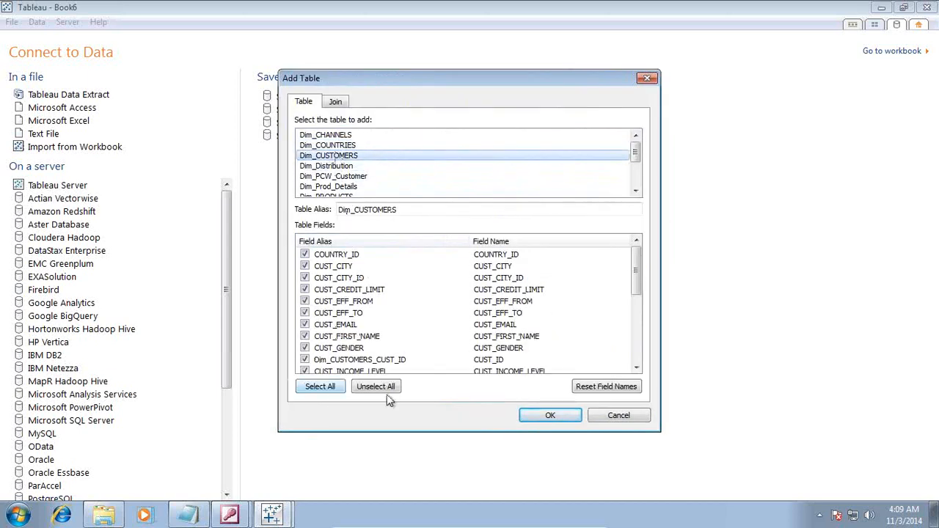
left_click(545, 416)
left_click(370, 338)
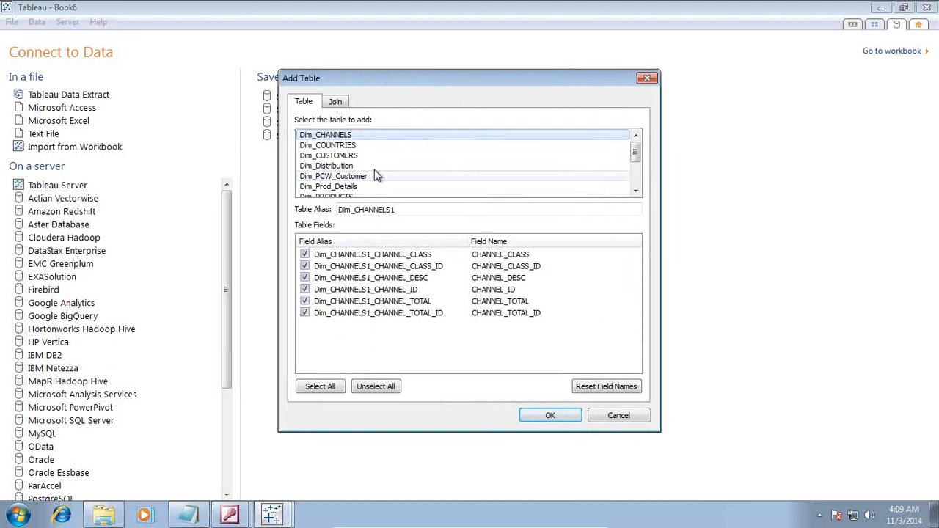
left_click(342, 145)
left_click(548, 416)
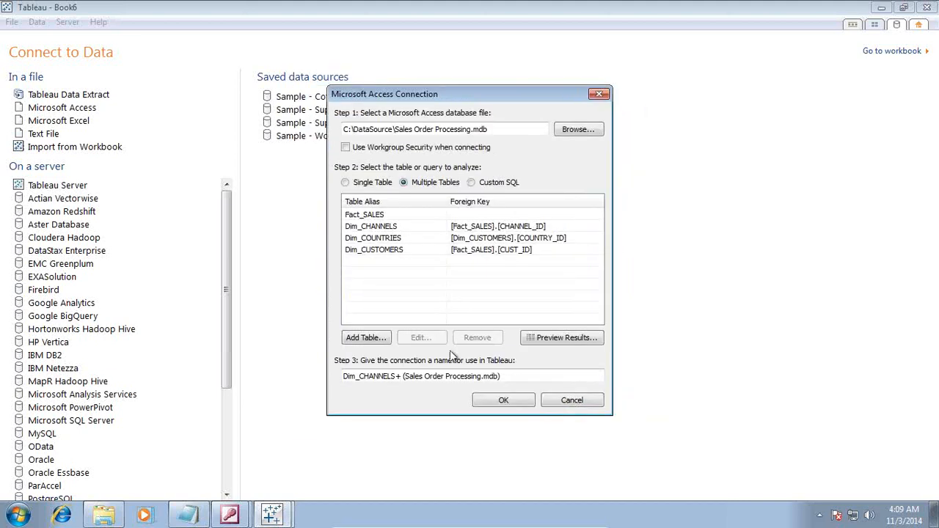
Step: Add the Dim_PRODUCTS table and the Dim_PROMOTIONS table to the multiple-table connection
left_click(366, 337)
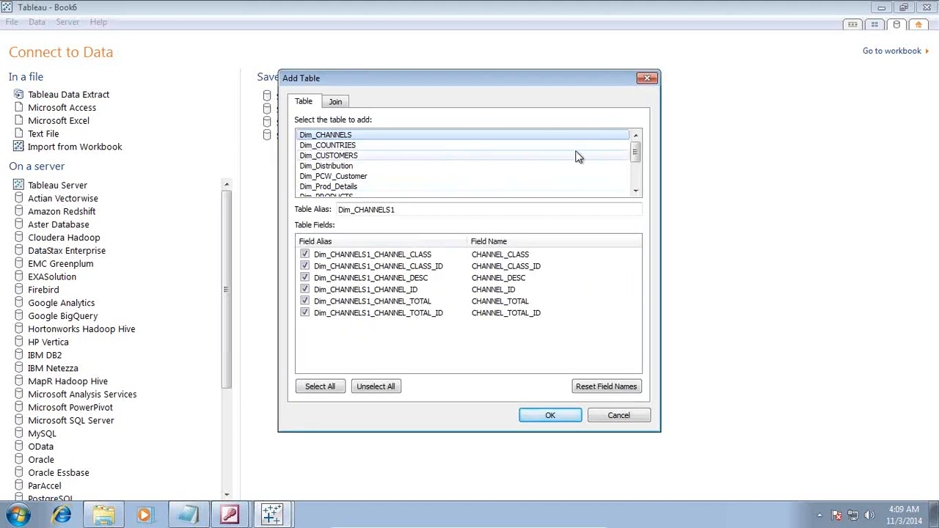
scroll(632, 153, "down", 1)
left_click(352, 167)
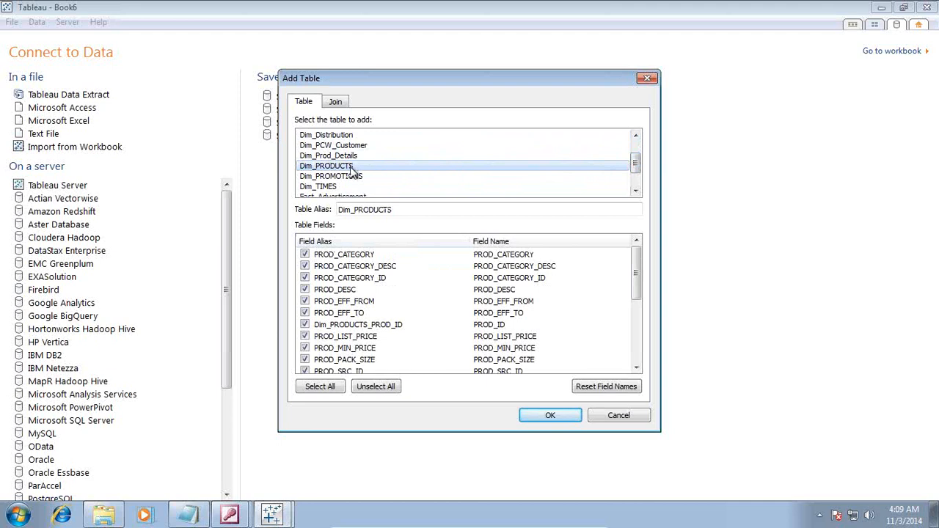
left_click(549, 415)
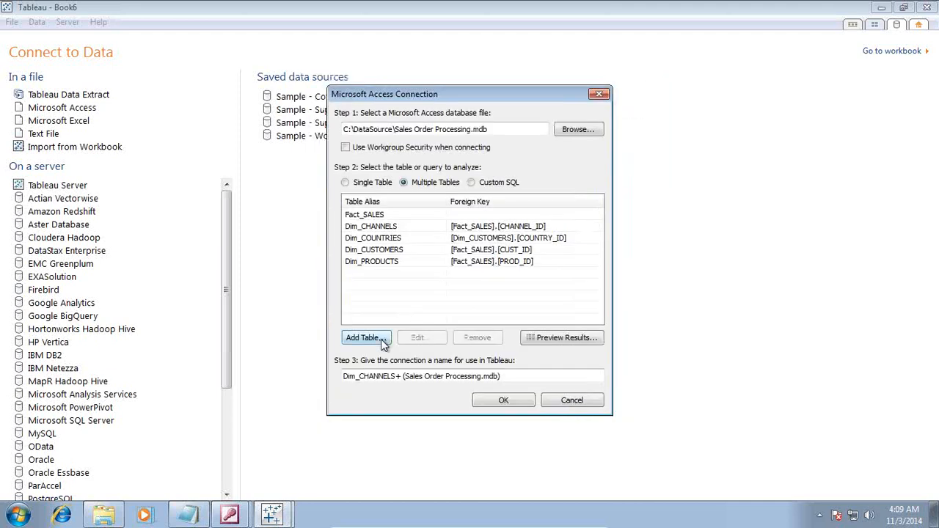
left_click(381, 341)
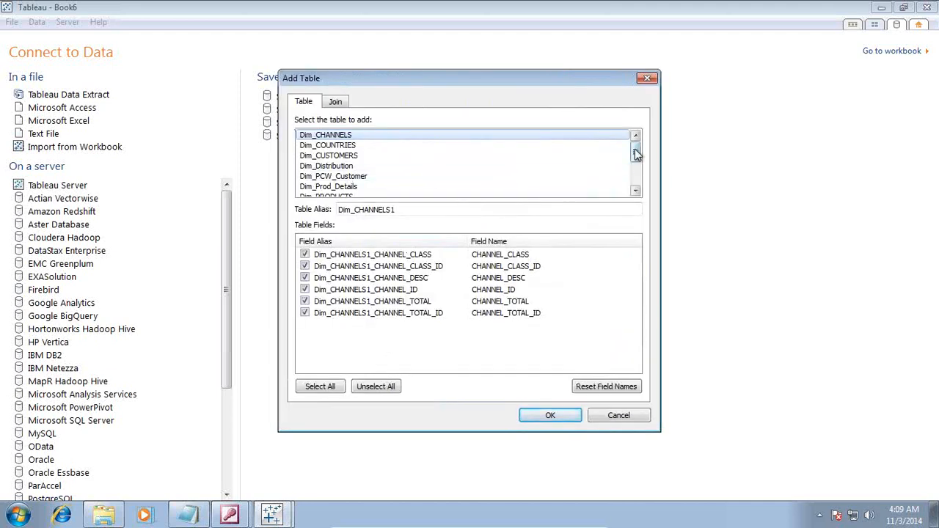
scroll(635, 152, "down", 2)
left_click(358, 167)
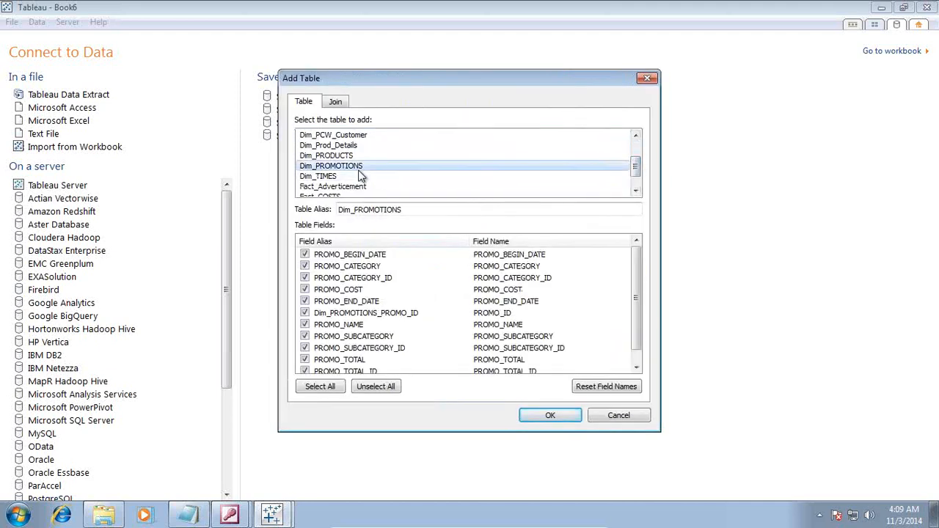
left_click(532, 416)
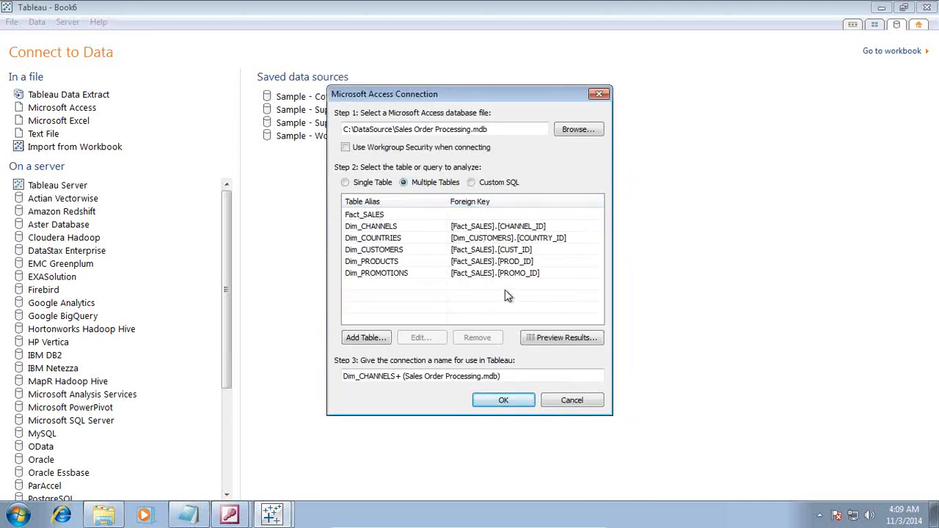
Step: Preview the rows of the joined tables, and confirm the Access connection as a live connection
left_click(542, 336)
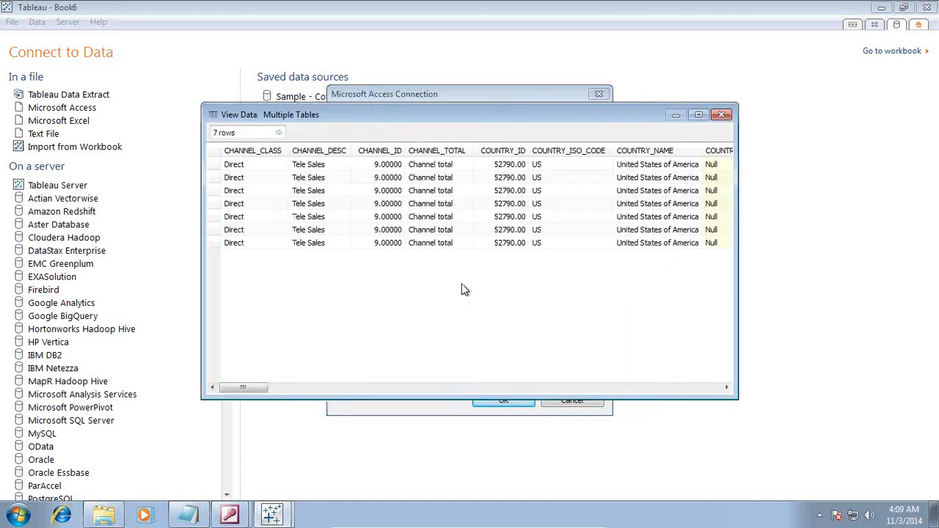
left_click_drag(241, 387, 351, 394)
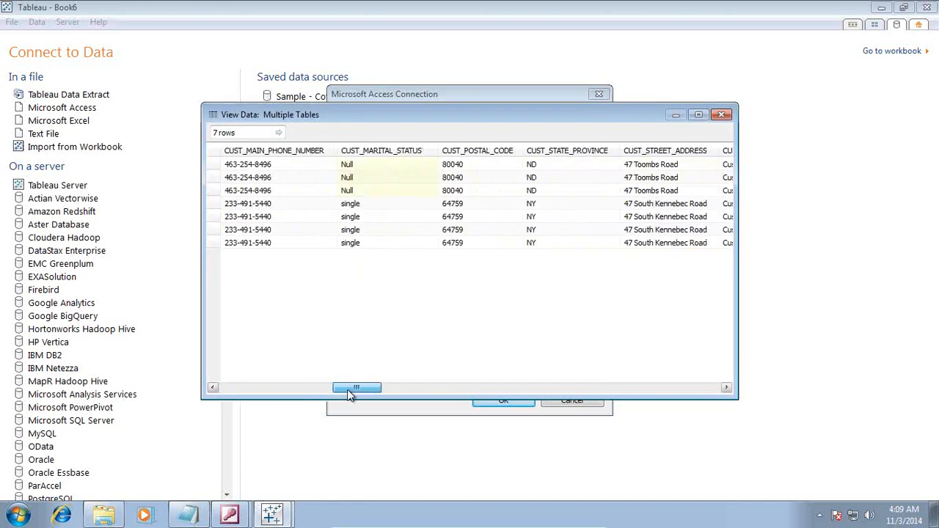
left_click(721, 115)
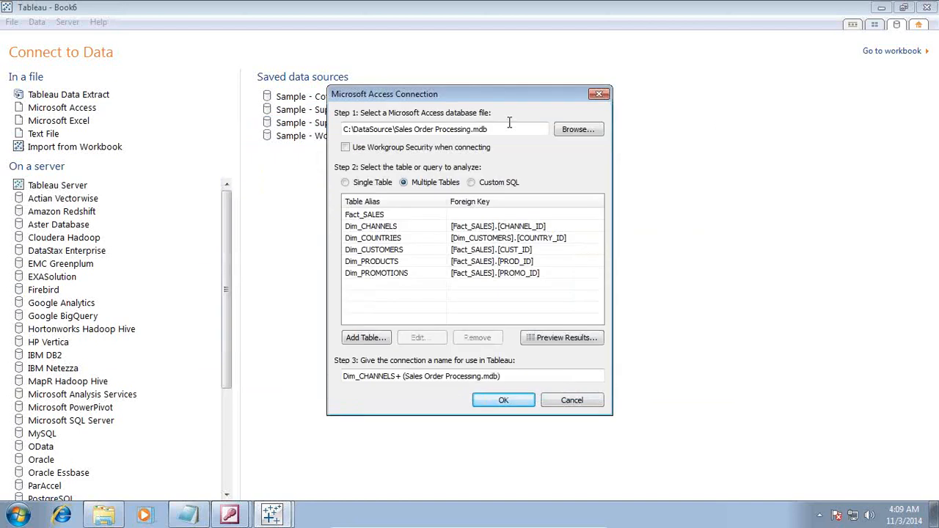
left_click(502, 401)
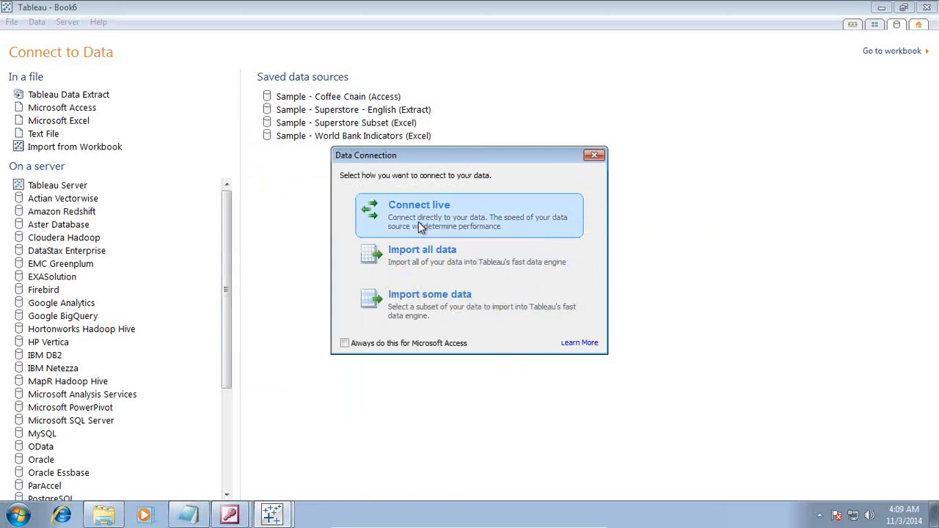
left_click(418, 222)
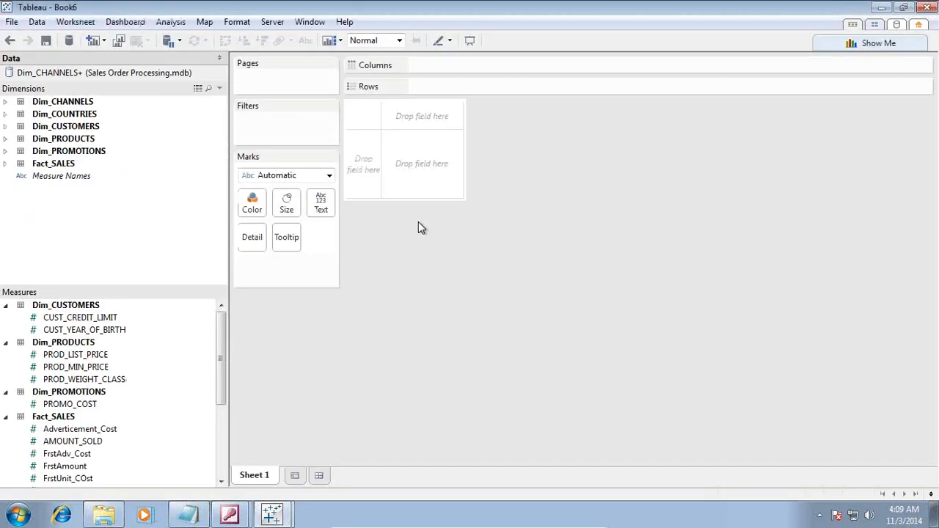
Step: Place PROD_CATEGORY and PROD_SUBCATEGORY from Dim_PRODUCTS on Columns, with the category first
left_click(6, 139)
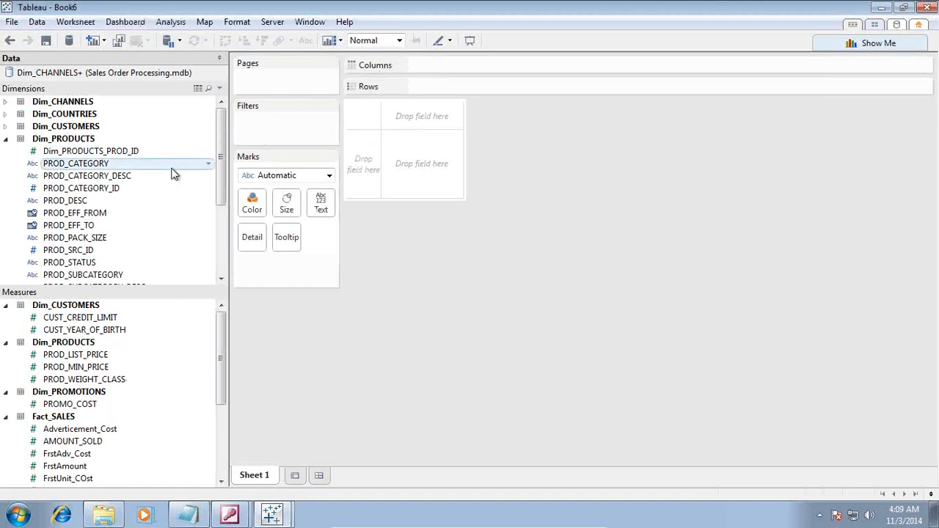
scroll(144, 189, "down", 2)
scroll(143, 189, "up", 1)
left_click_drag(102, 133, 444, 65)
scroll(88, 188, "down", 1)
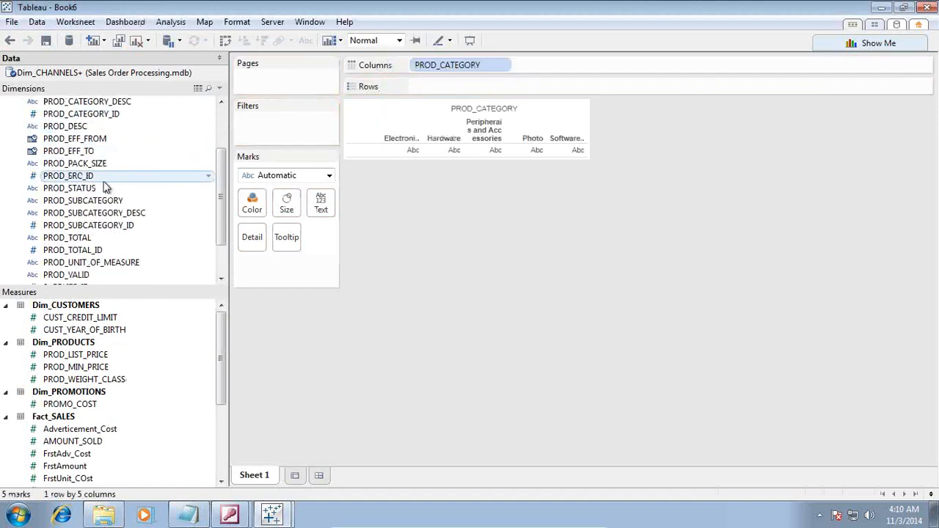
left_click_drag(102, 201, 549, 72)
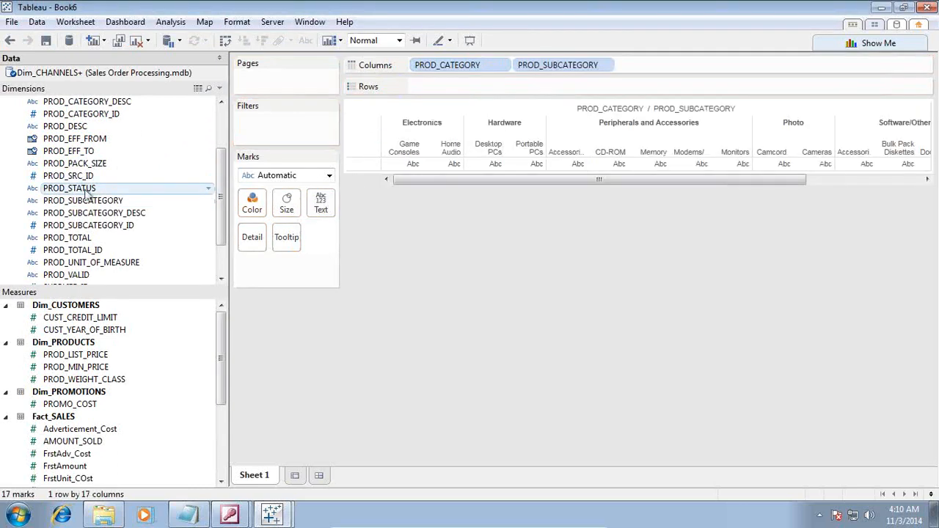
Step: Place CUST_CITY from Dim_CUSTOMERS on Rows, and collapse the Dim_CUSTOMERS dimensions
scroll(157, 186, "up", 2)
left_click(5, 138)
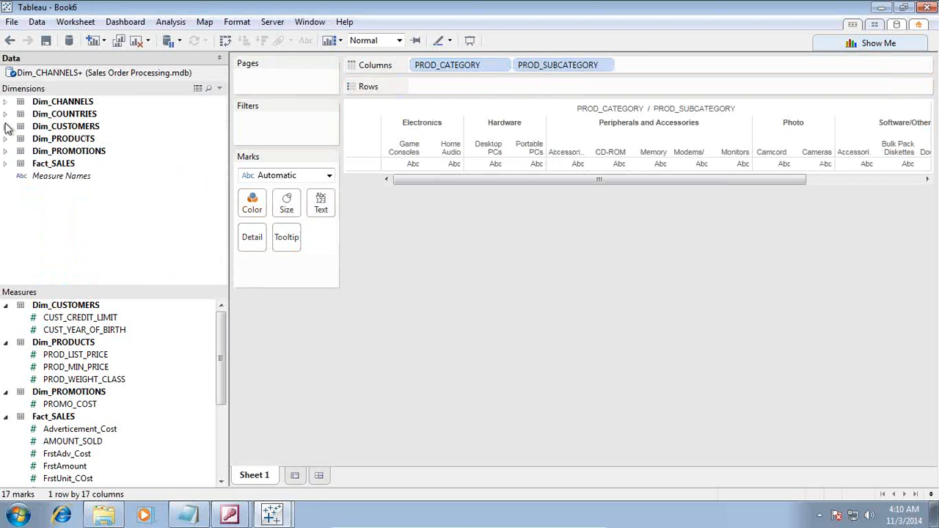
left_click(5, 126)
scroll(119, 188, "down", 5)
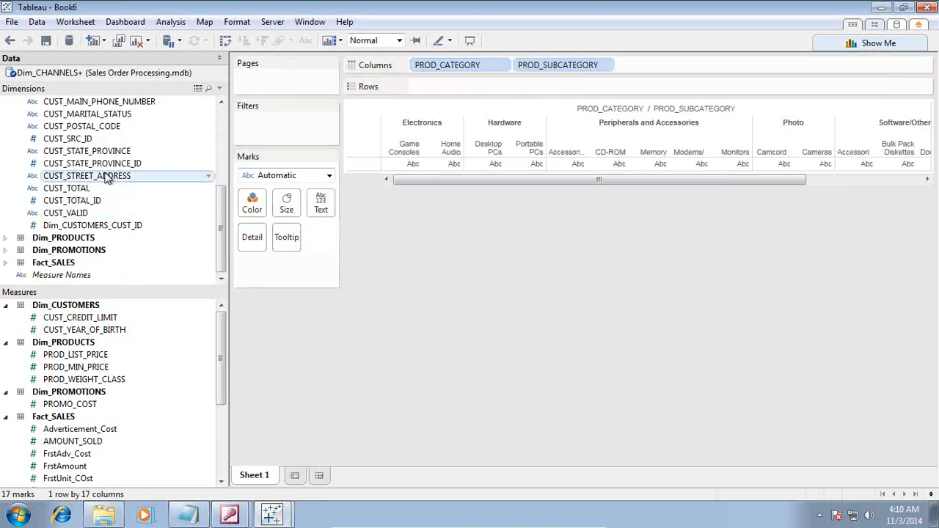
scroll(107, 178, "up", 3)
scroll(107, 178, "up", 1)
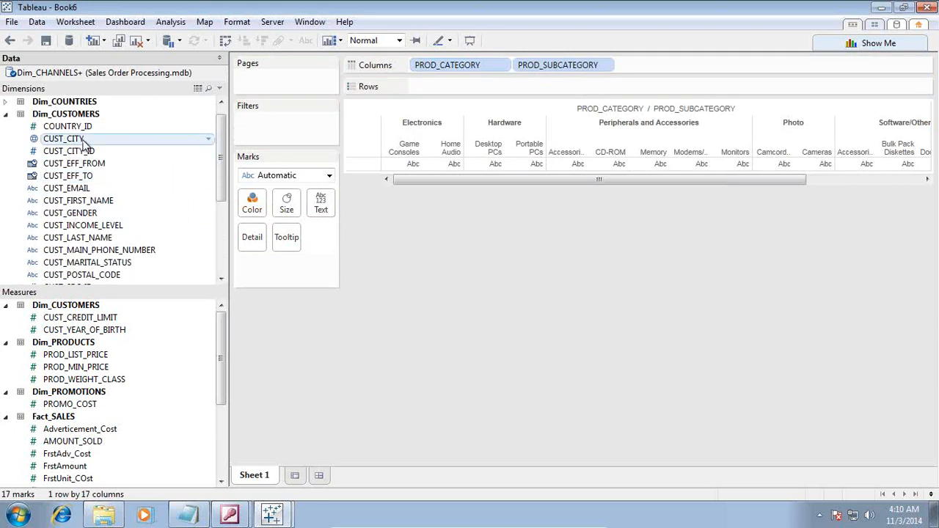
left_click_drag(82, 139, 496, 125)
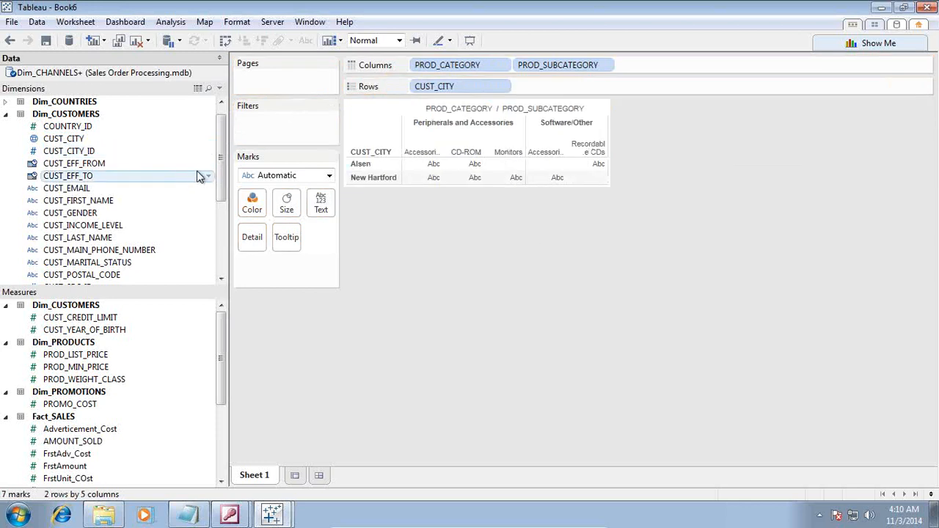
left_click(5, 115)
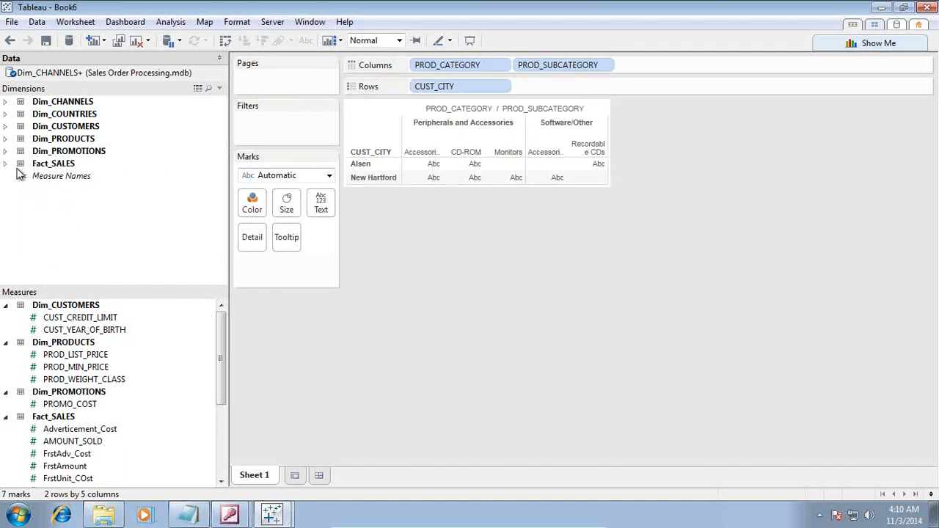
Step: Add the Dim_TIMES table to the existing multiple-table connection
right_click(168, 121)
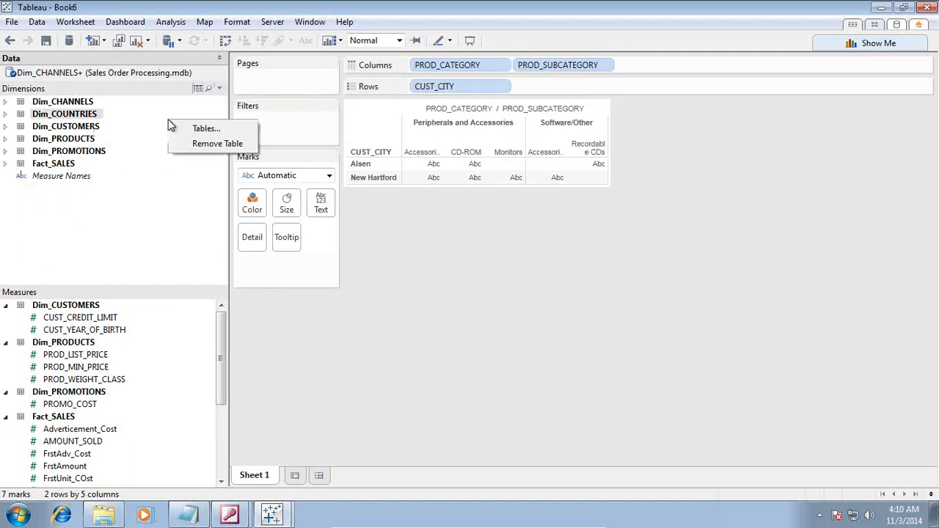
left_click(204, 129)
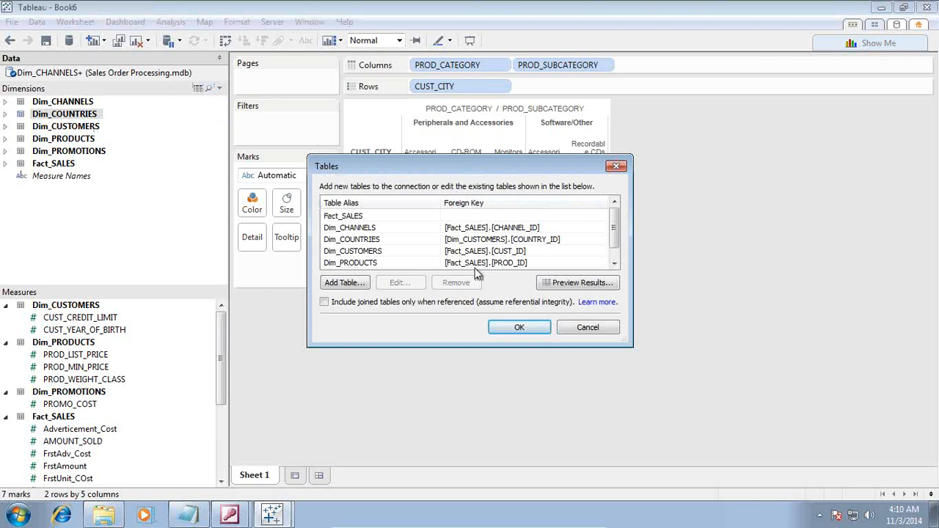
left_click(345, 282)
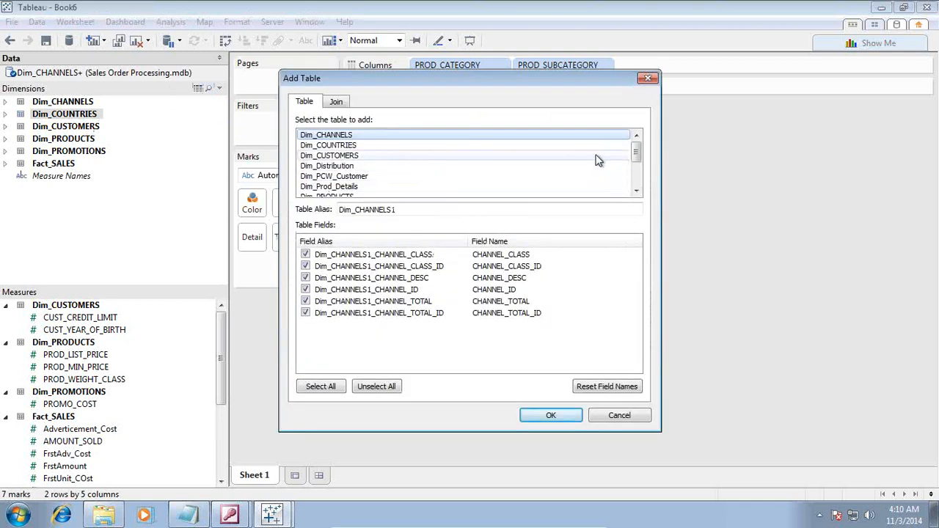
left_click_drag(642, 151, 609, 179)
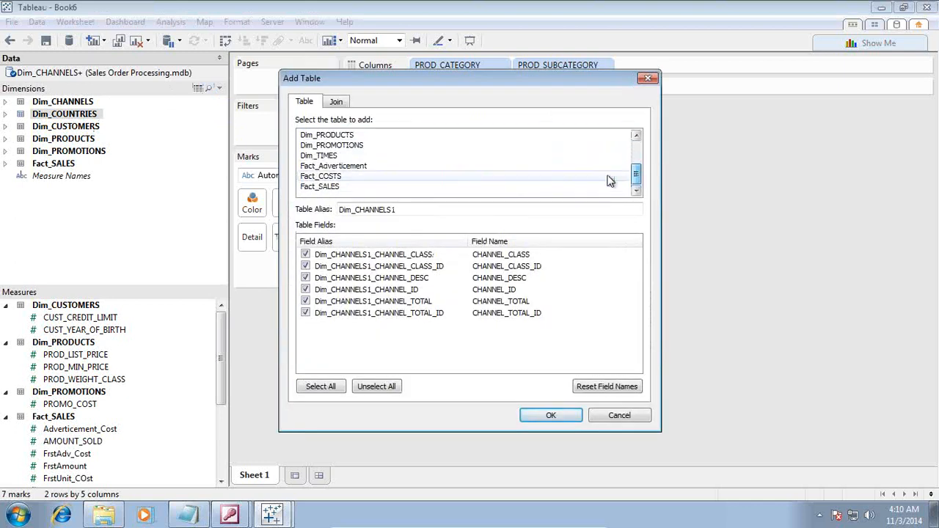
left_click(318, 156)
left_click(561, 416)
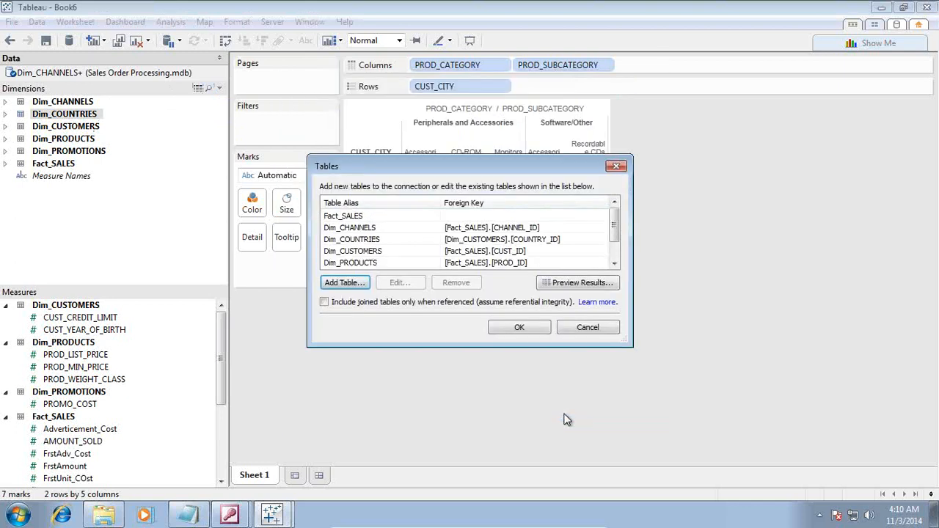
left_click(507, 327)
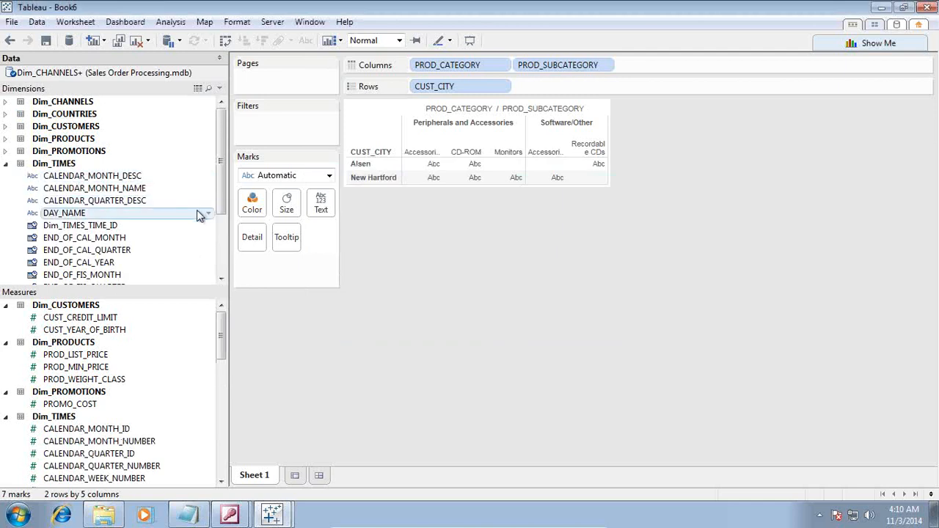
Step: Try filtering the sheet by CALENDAR_MONTH_NAME with January and February selected, and remove that filter again
left_click_drag(219, 189, 222, 254)
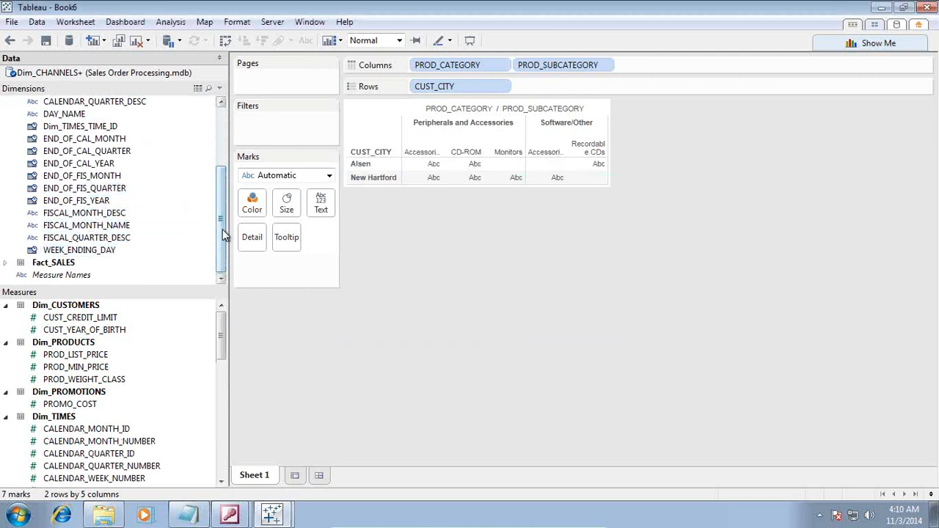
mouse_move(223, 233)
left_mouse_down()
mouse_move(231, 189)
mouse_move(228, 229)
left_mouse_up()
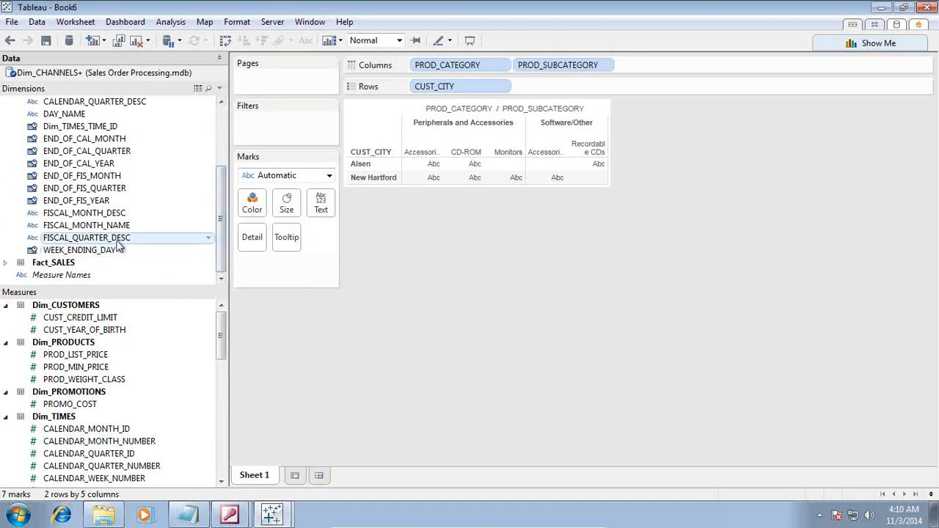
left_click_drag(223, 240, 226, 210)
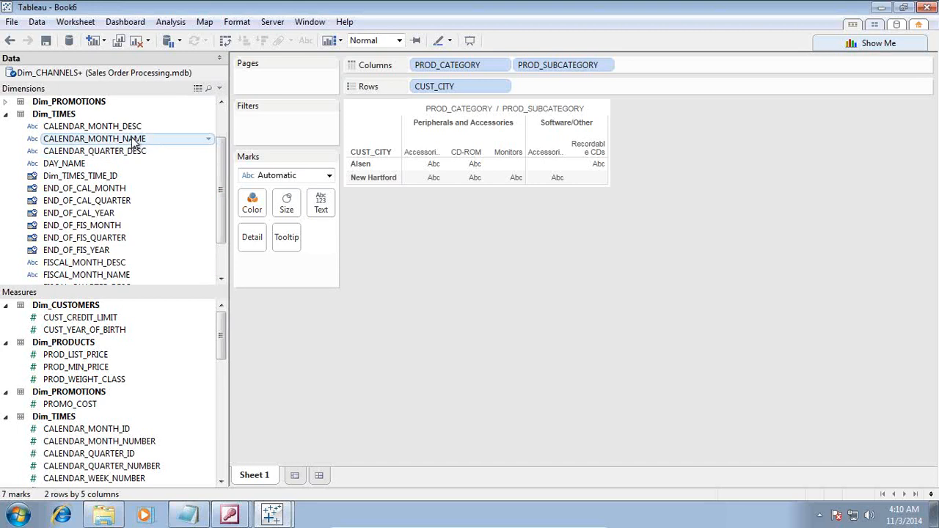
left_click_drag(102, 139, 286, 133)
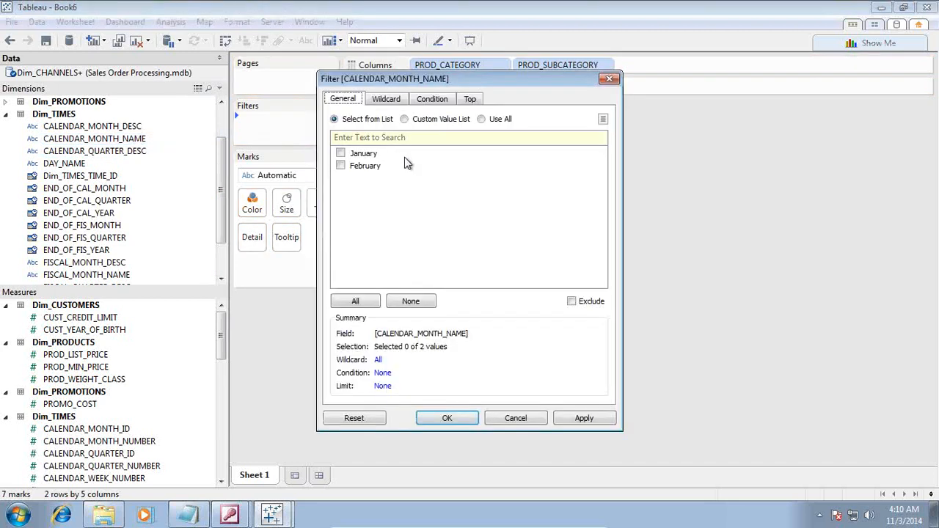
left_click(341, 153)
left_click(340, 165)
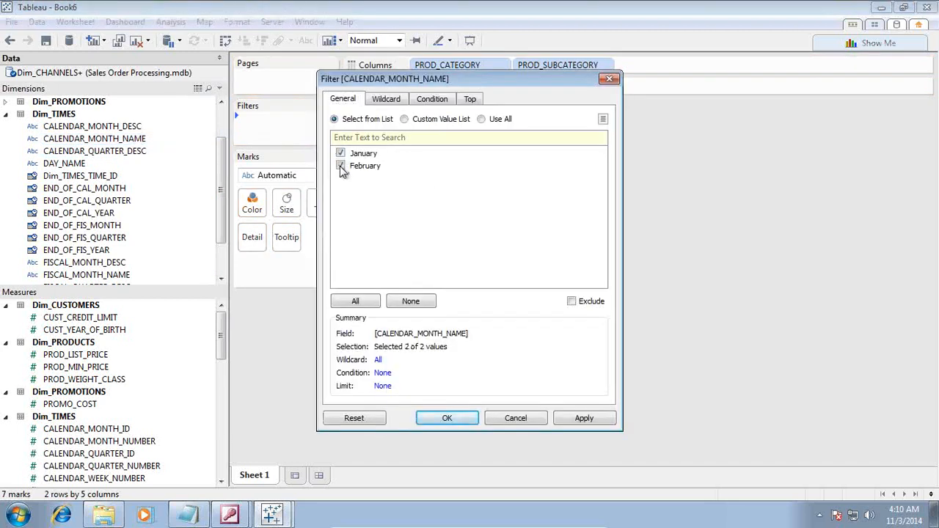
left_click(584, 418)
left_click(447, 417)
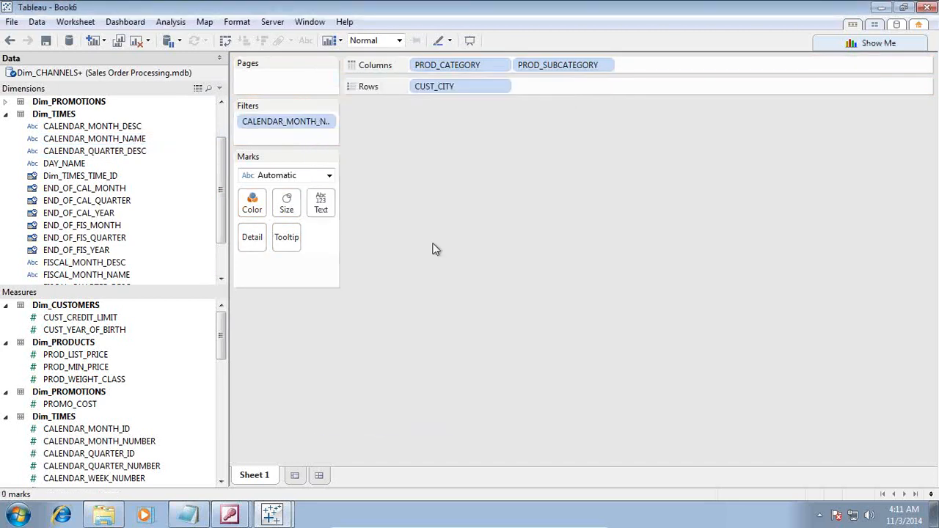
left_click(329, 122)
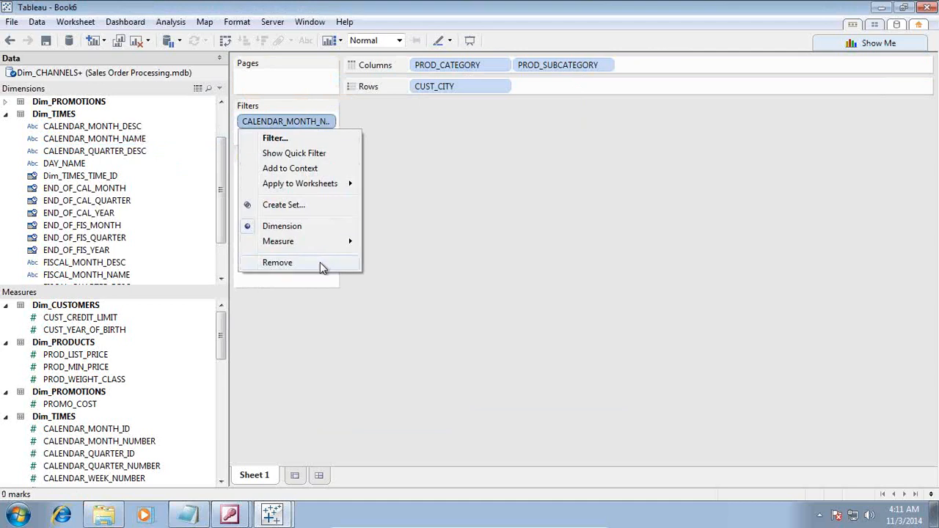
left_click(277, 262)
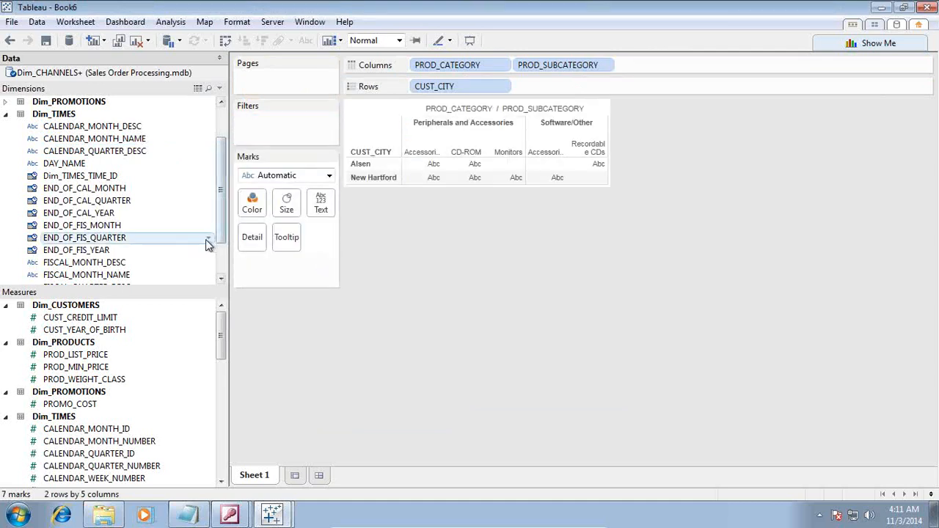
Step: Show the Adverticement_Cost measure from Fact_SALES as the text of the crosstab cells
left_click_drag(219, 229, 220, 280)
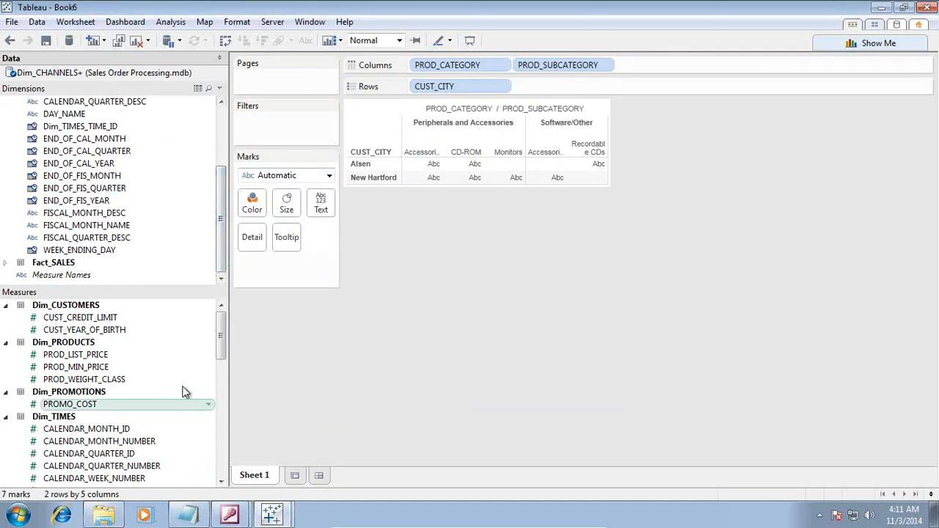
left_click_drag(221, 342, 220, 440)
left_click_drag(112, 382, 327, 204)
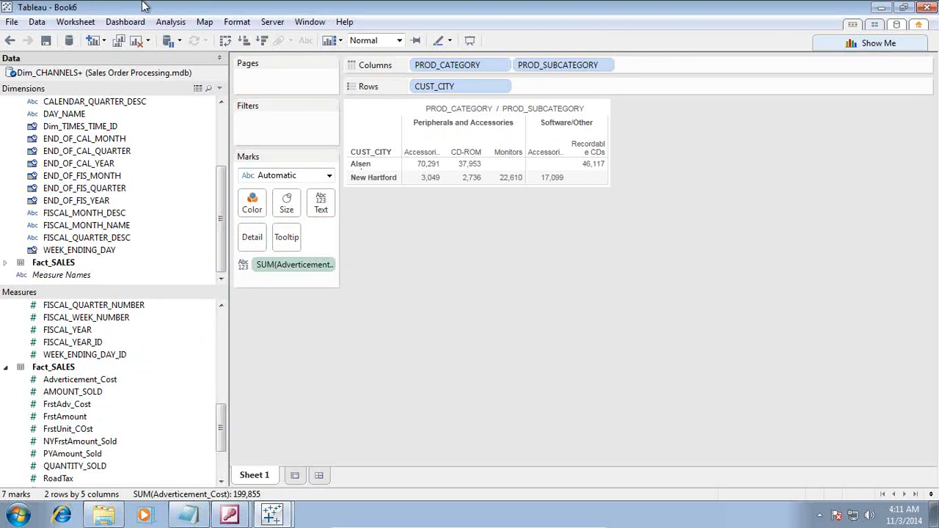
Step: Open a new calculated field and name it Approval_Comments
left_click(233, 22)
mouse_move(211, 25)
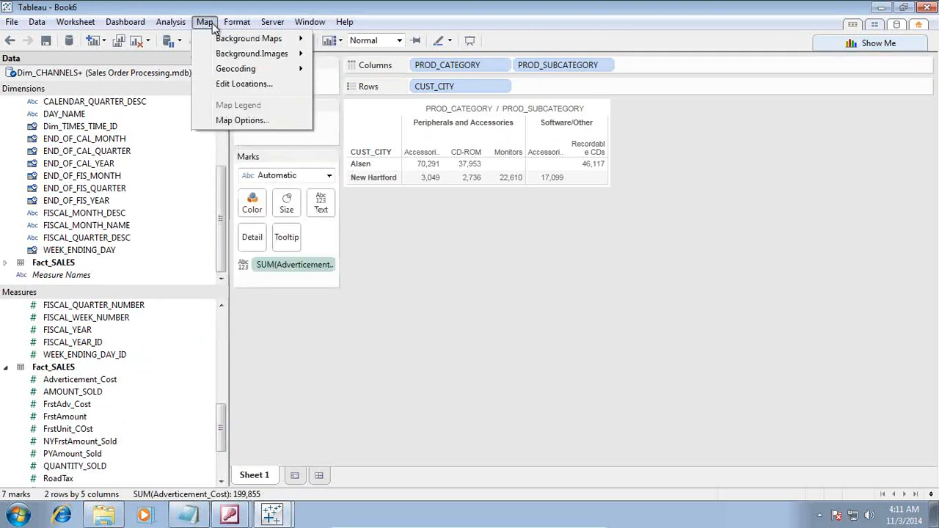
mouse_move(240, 26)
mouse_move(170, 24)
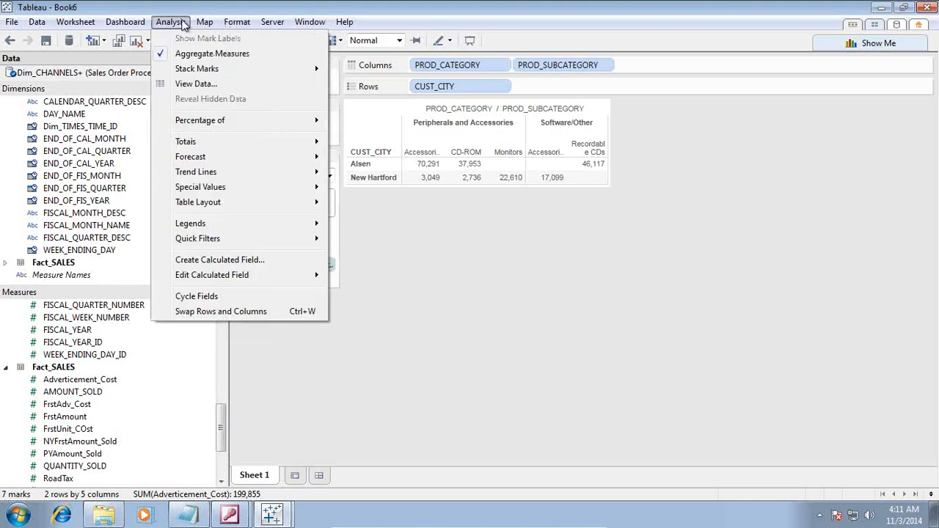
left_click(231, 261)
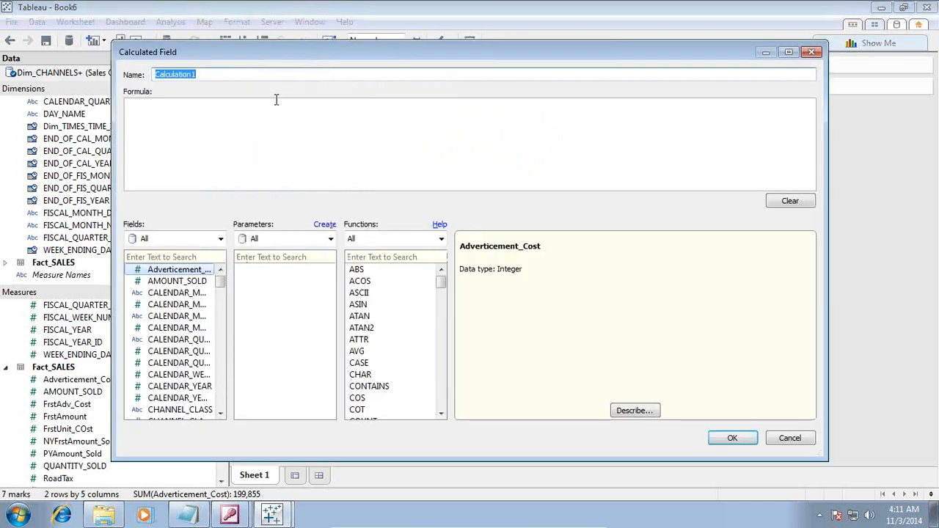
type("Appro")
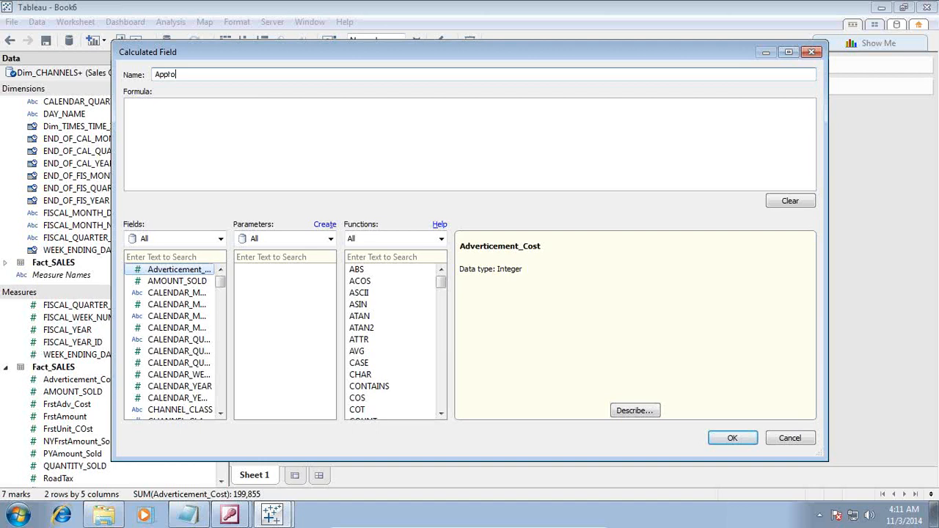
type("ments")
Step: Enter the formula's first branch, IF [Adverticement_Cost] > 10000 Then 'Approval Needed', followed by Else on its own line
left_click(201, 106)
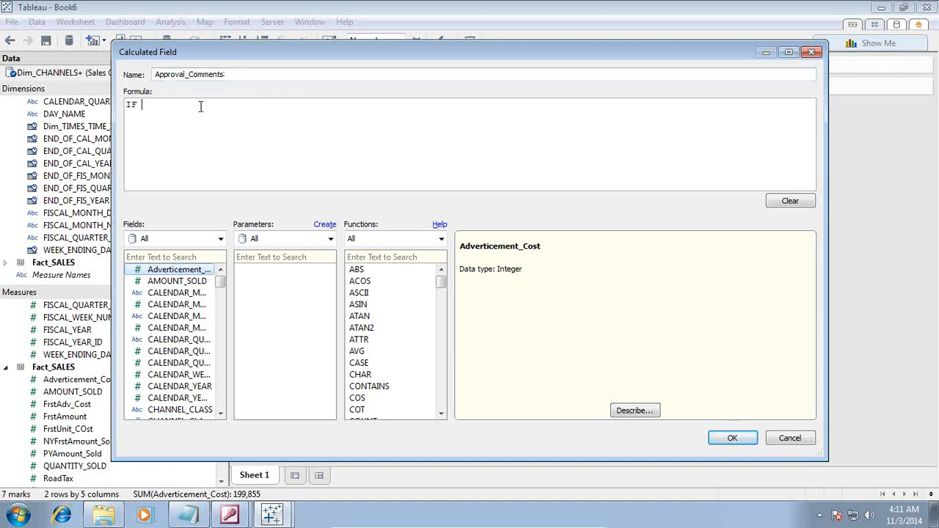
type("IF")
double_click(187, 270)
type("> 1000 0 Then")
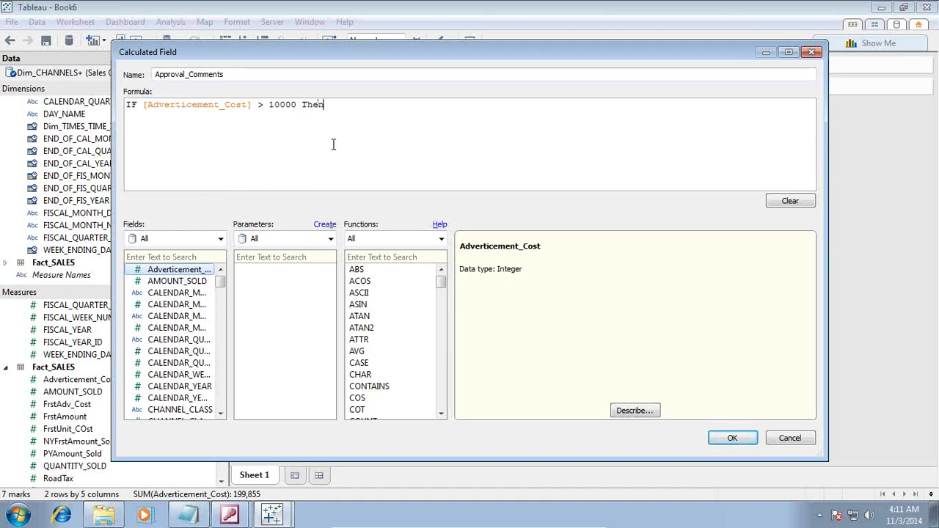
type("'App")
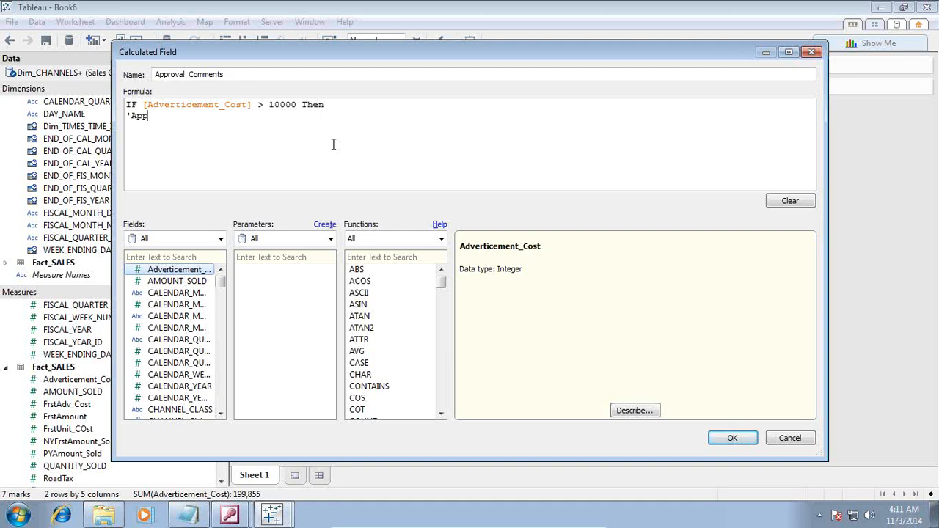
type("rovale")
key("BackSpace")
type("Ne")
type("eded' ")
type("El")
Step: Copy the 'Approval Needed' line to a new line below Else
key("shift+Up")
key("ctrl+c")
key("ctrl+End")
key("Return")
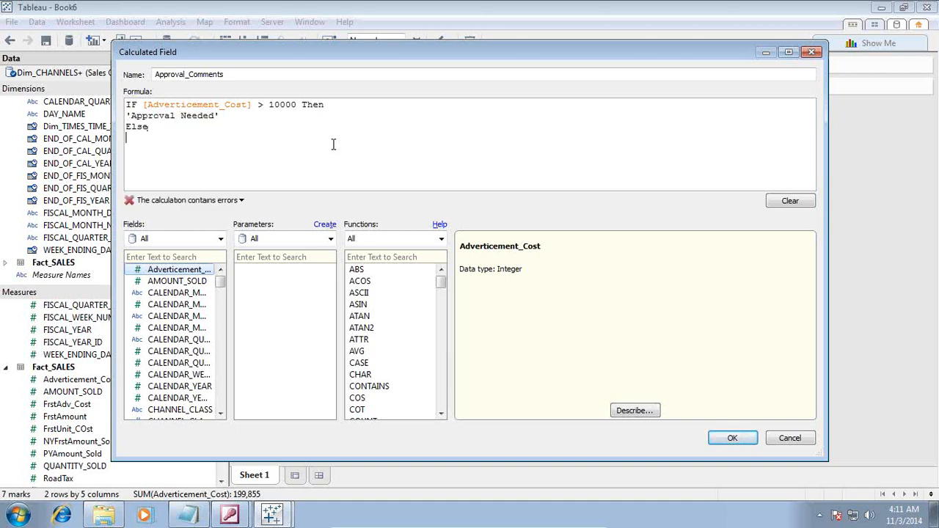
key("ctrl+v")
Step: Copy the IF [Adverticement_Cost] > 10000 Then condition directly behind Else to form an ElseIF branch
key("Left")
key("Left")
key("Left")
key("Left")
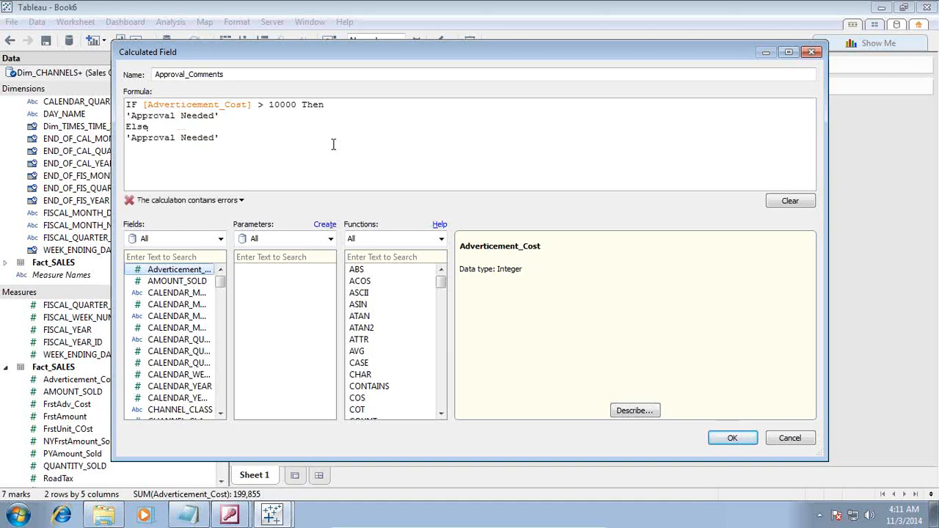
key("shift+End")
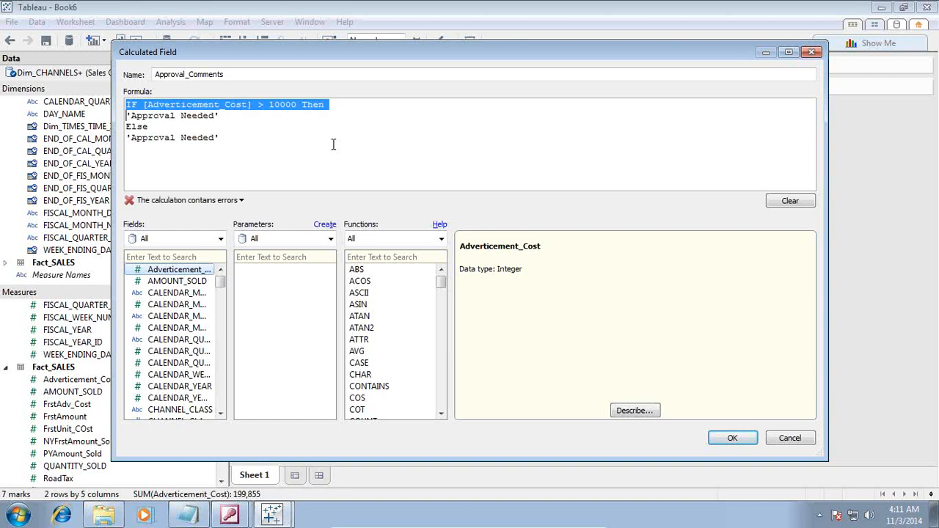
key("Left")
key("Down")
key("Down")
key("Down")
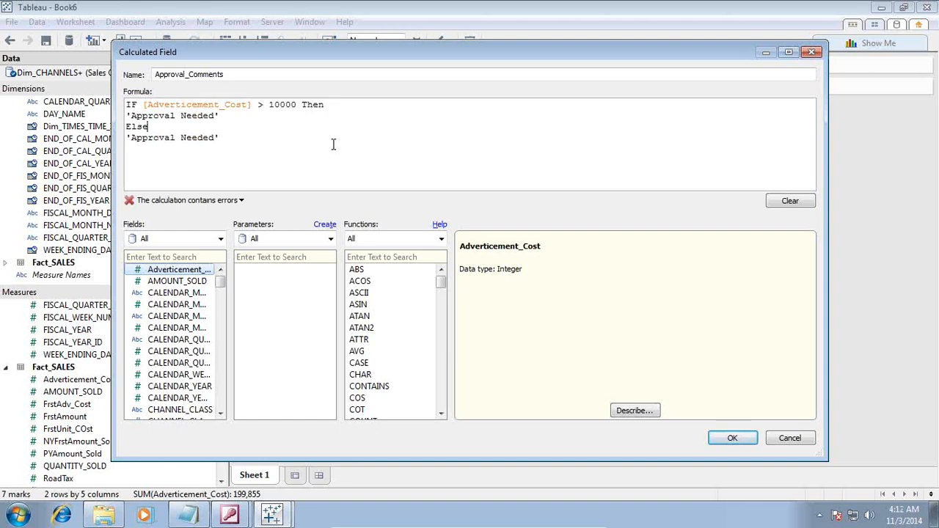
key("ctrl+v")
key("Return")
key("Up")
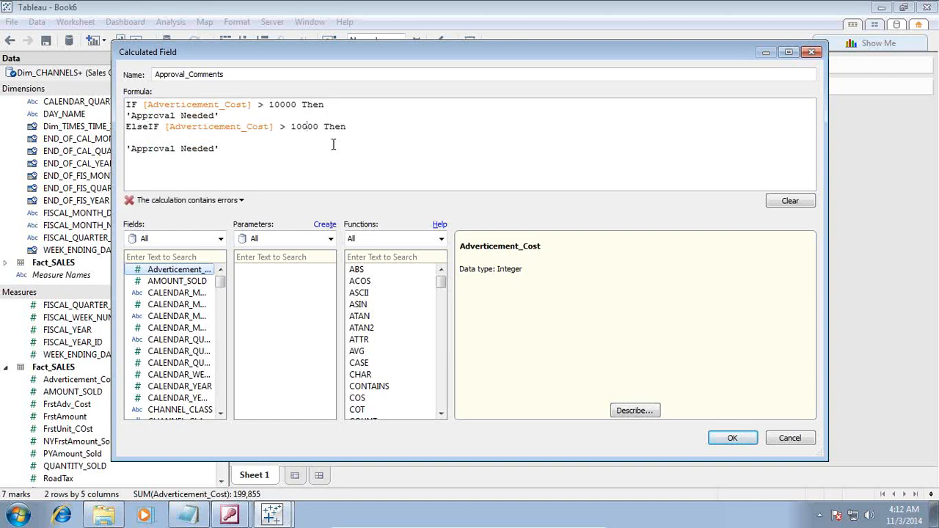
Step: Change the ElseIF comparison to < 10000, remove the blank line below it, and reword its label to 'Approval NOT Needed'
key("BackSpace")
type("<")
key("BackSpace")
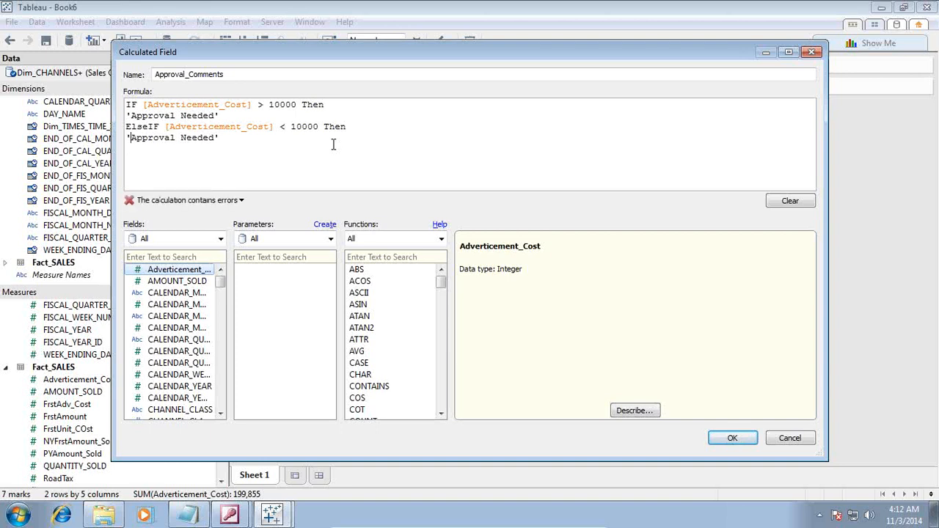
type("NOT")
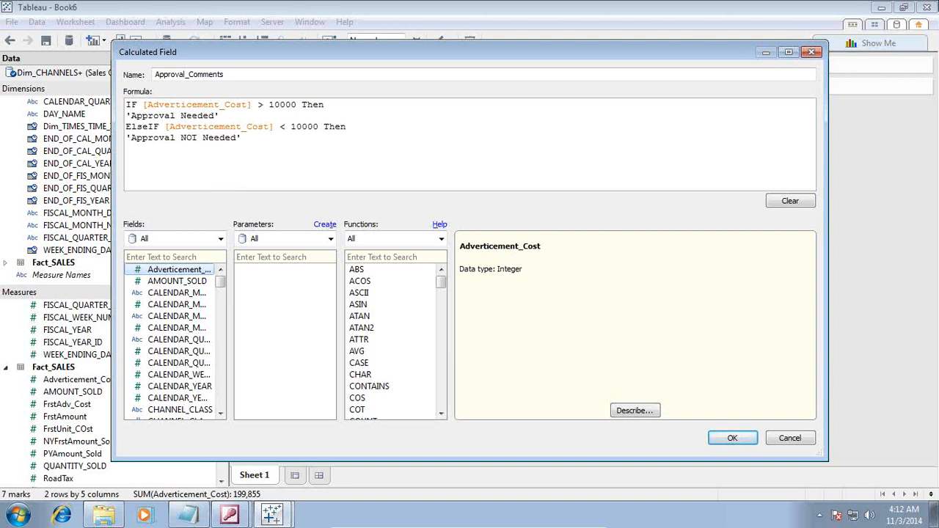
Step: Close the Approval_Comments formula with End on its own line and save the calculated field
key("Return")
type("End")
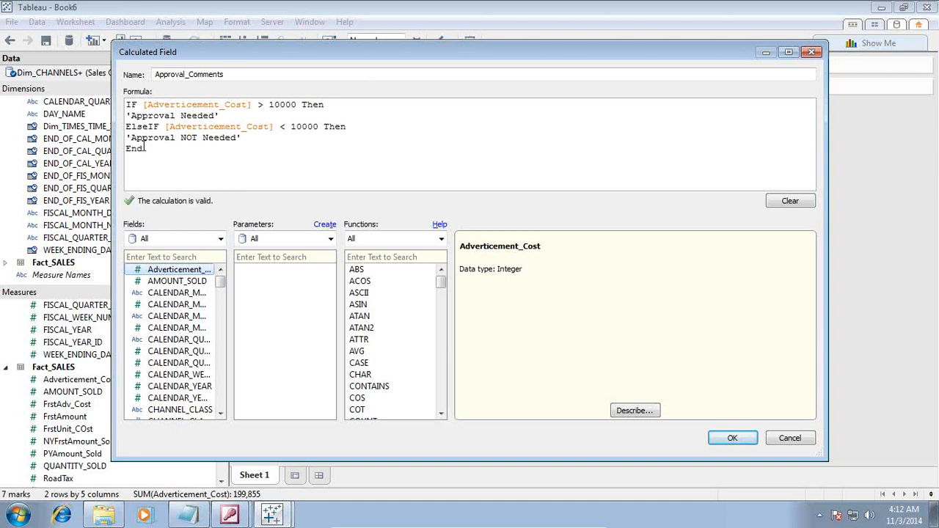
left_click_drag(141, 149, 125, 149)
left_click(722, 440)
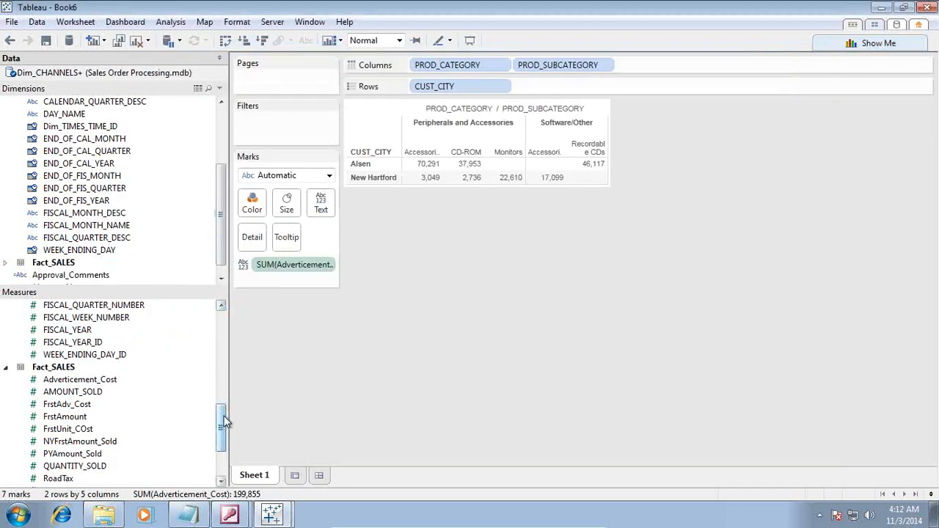
Step: Add Approval_Comments to the crosstab cells as a text label beside the advertisement cost, and widen the product columns to fit it
left_click_drag(225, 413, 223, 445)
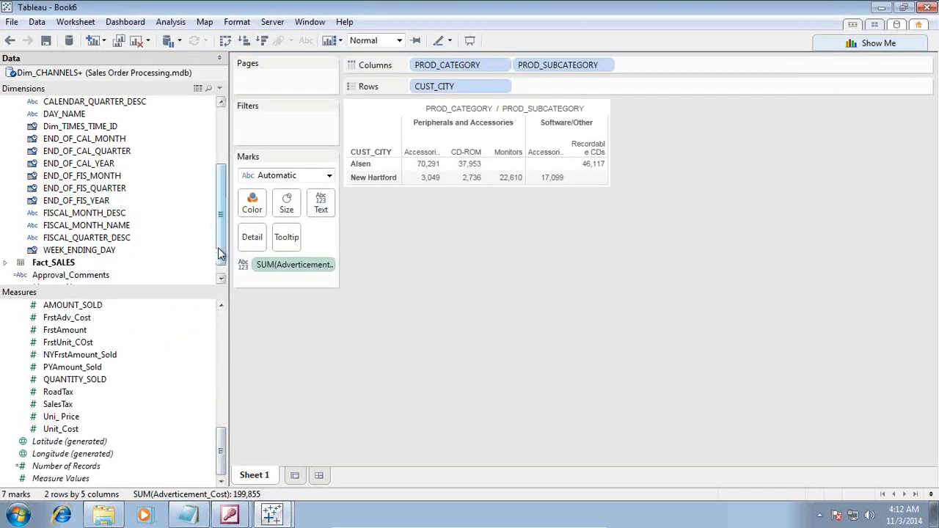
scroll(218, 243, "down", 1)
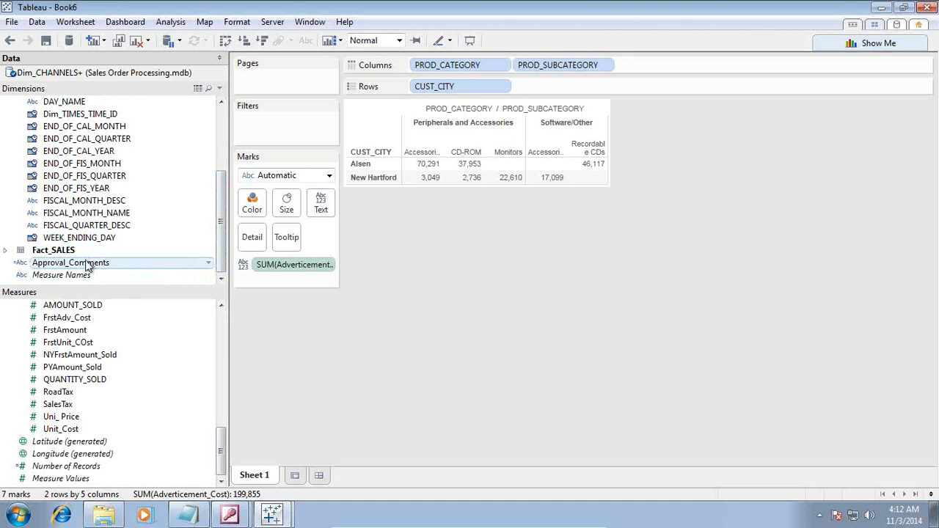
left_click_drag(88, 264, 510, 155)
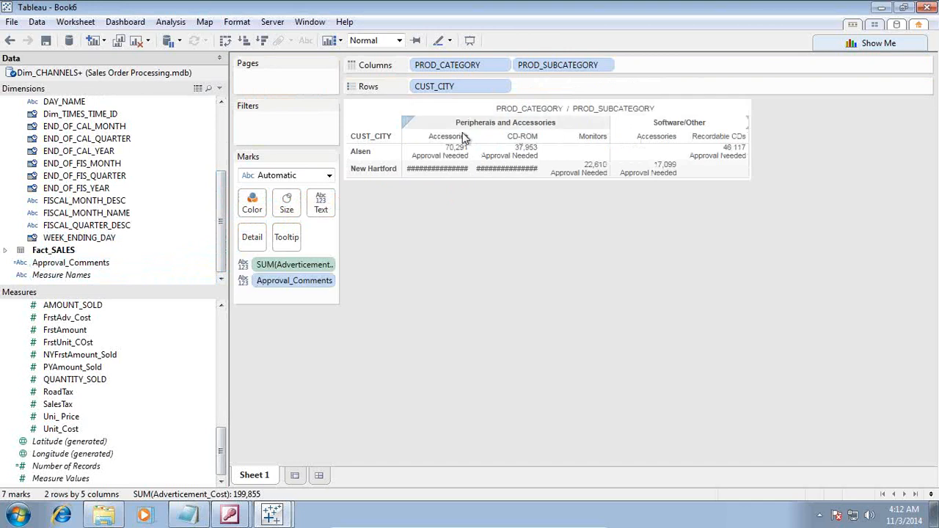
left_click_drag(471, 137, 513, 137)
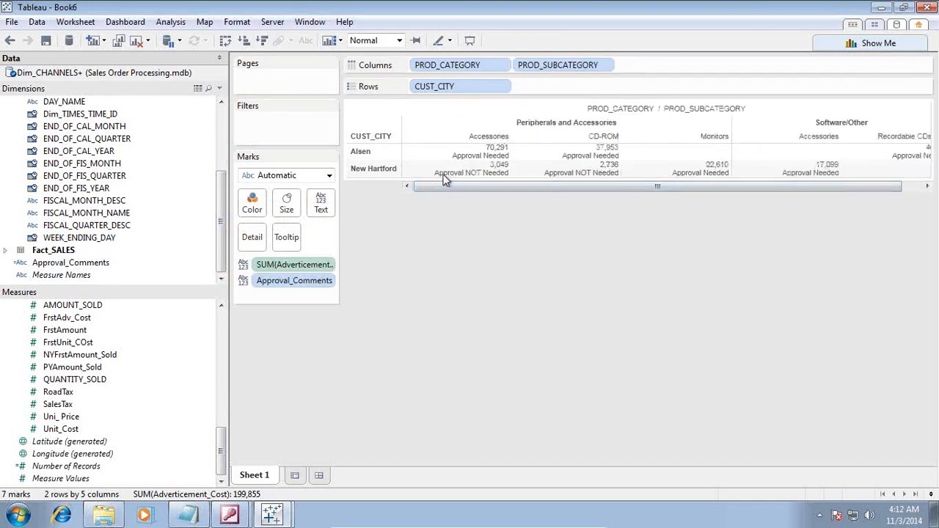
Step: Color the crosstab labels by Approval_Comments and clear the mark selection
left_click(503, 175)
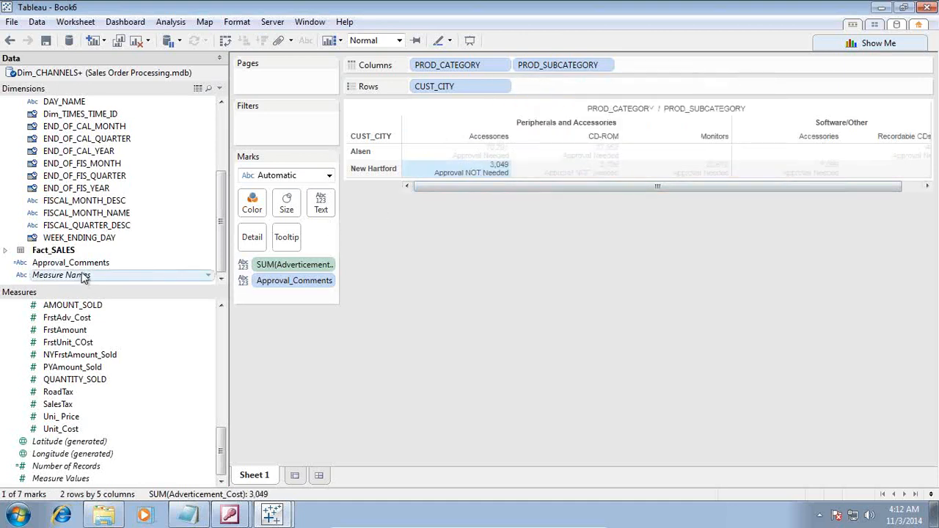
left_click_drag(83, 270, 251, 206)
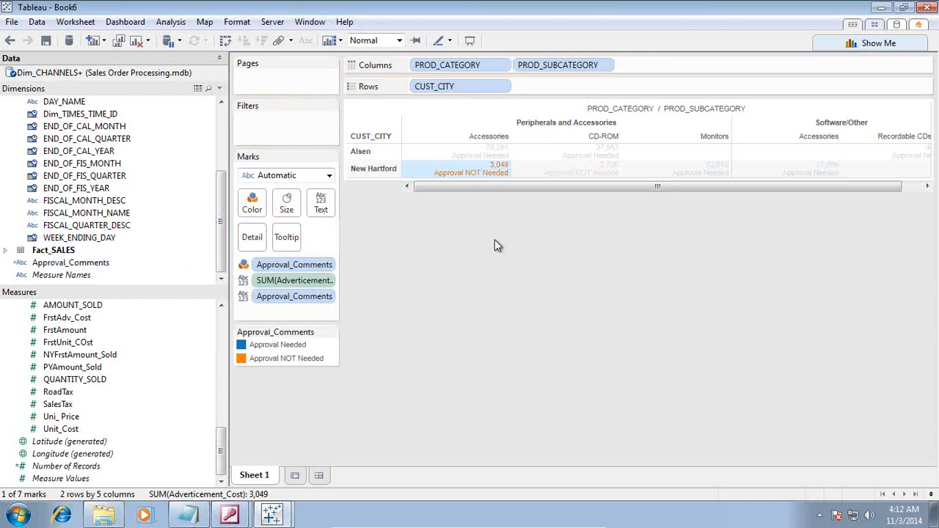
left_click(555, 255)
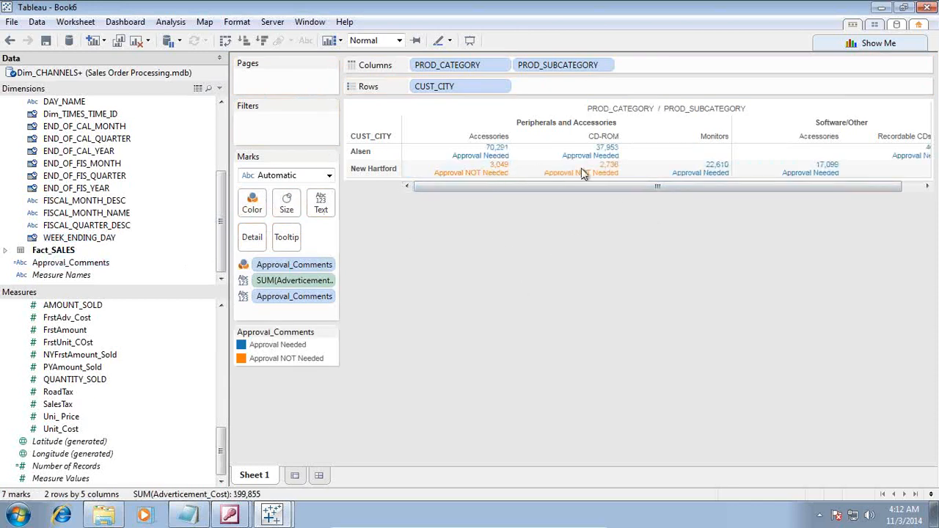
Step: Exclude the New Hartford Monitors mark from the crosstab
mouse_move(487, 171)
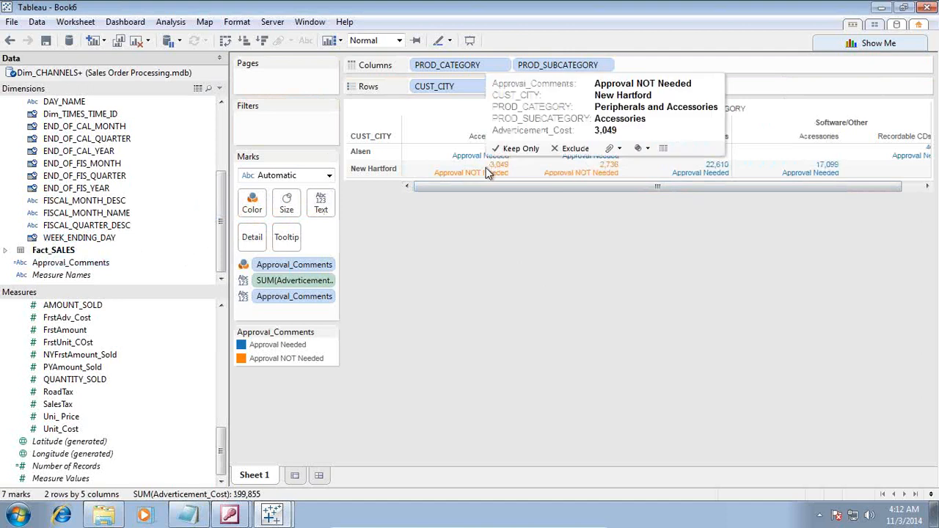
left_click(599, 153)
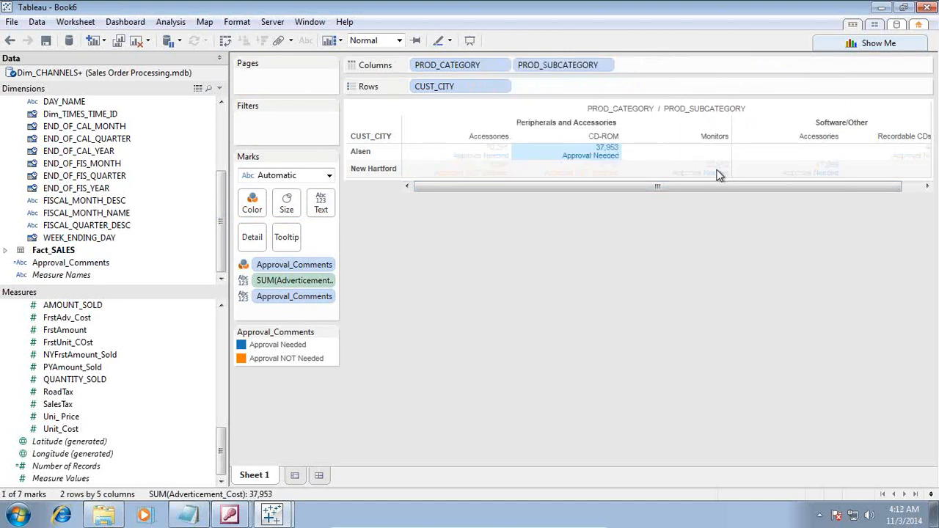
mouse_move(719, 173)
left_click(794, 153)
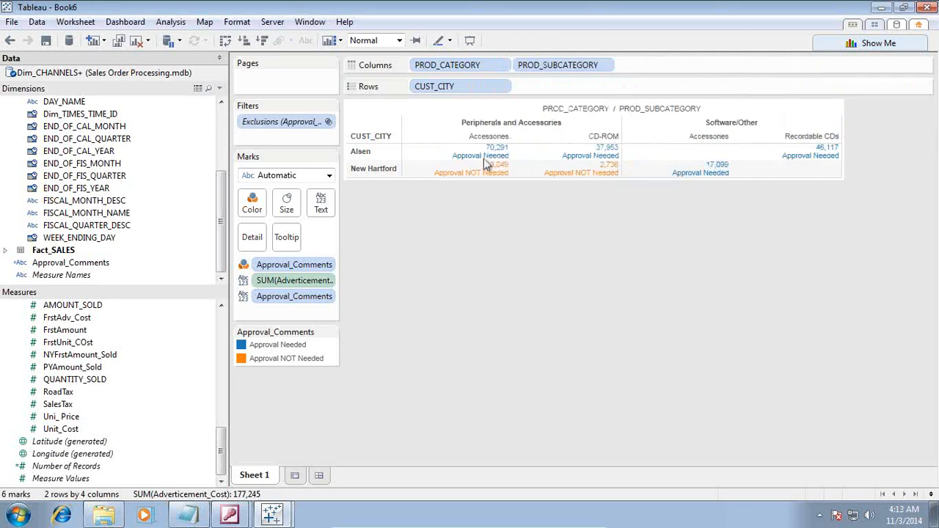
Step: Examine the details of the New Hartford CD-ROM and Accessories marks
left_click(576, 173)
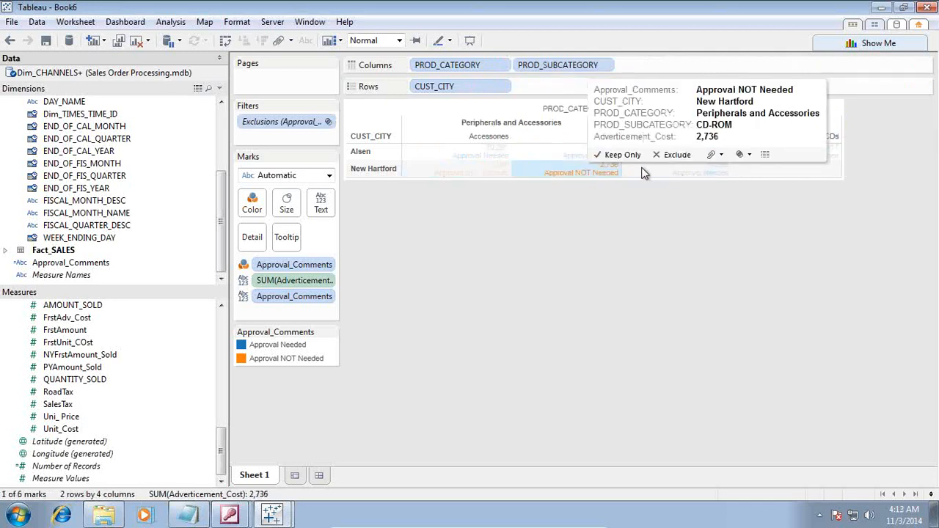
left_click(728, 184)
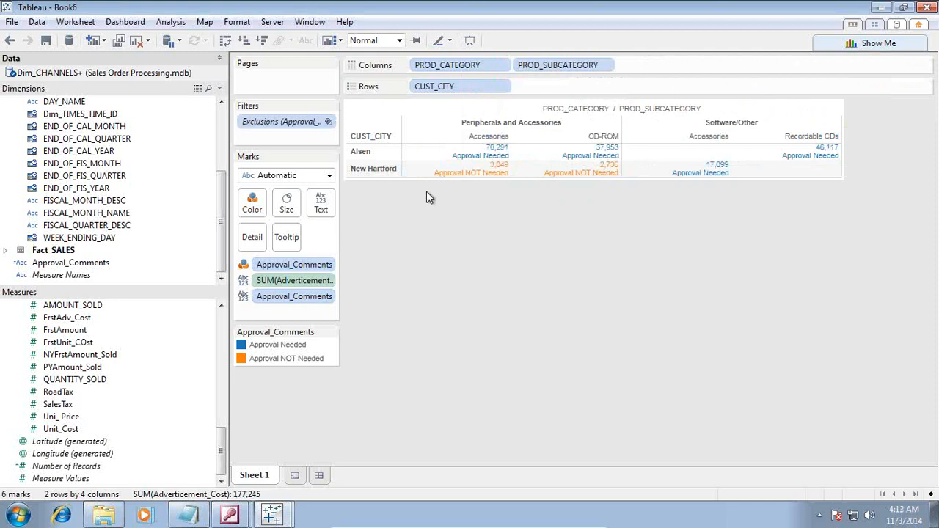
mouse_move(455, 173)
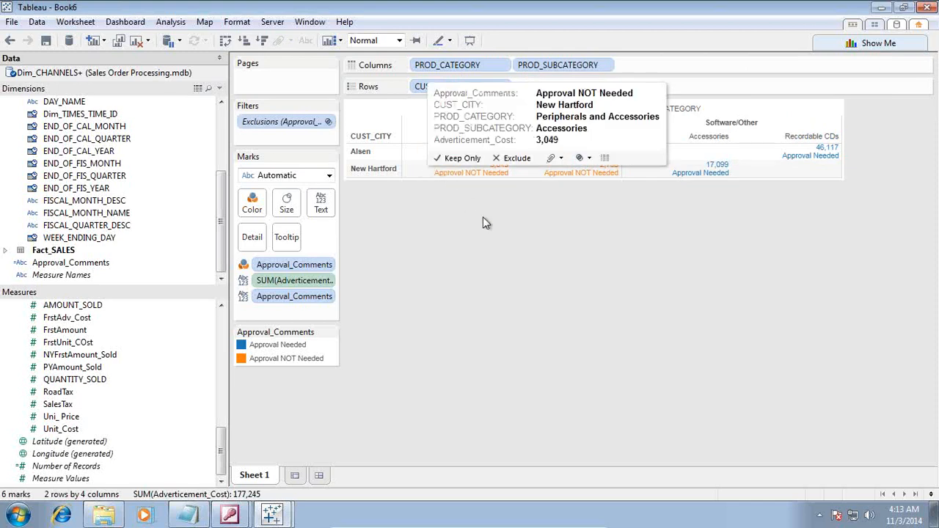
Step: Switch to the Conditional Data Label presentation in PowerPoint and show the closing 'Any Question?' slide
mouse_move(565, 523)
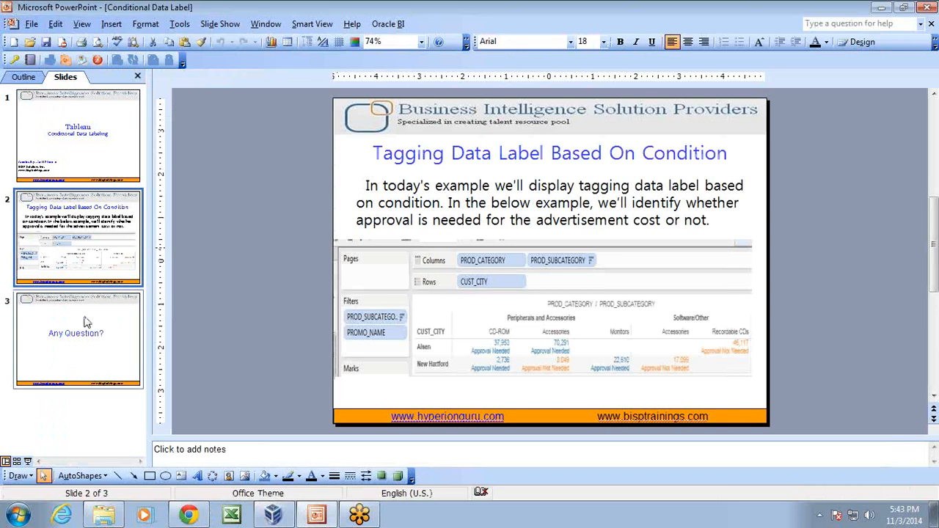
left_click(86, 324)
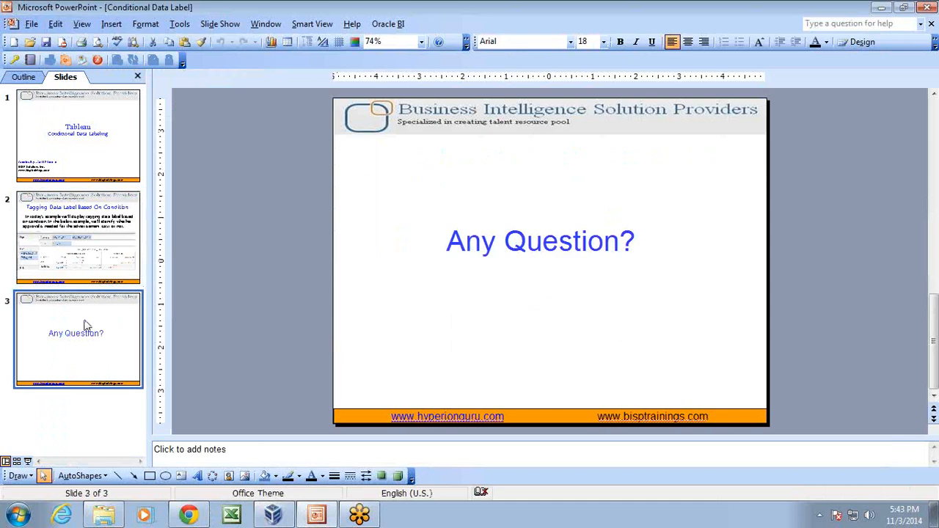